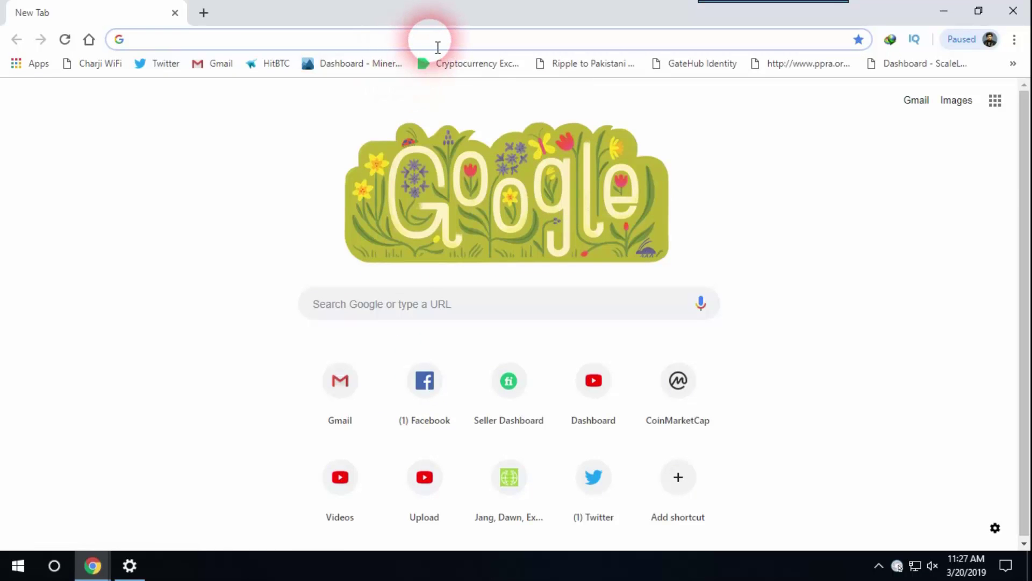
# Open the Google AdSense site via the 'adse' address-bar suggestion and sign in.
pyautogui.write('adse')
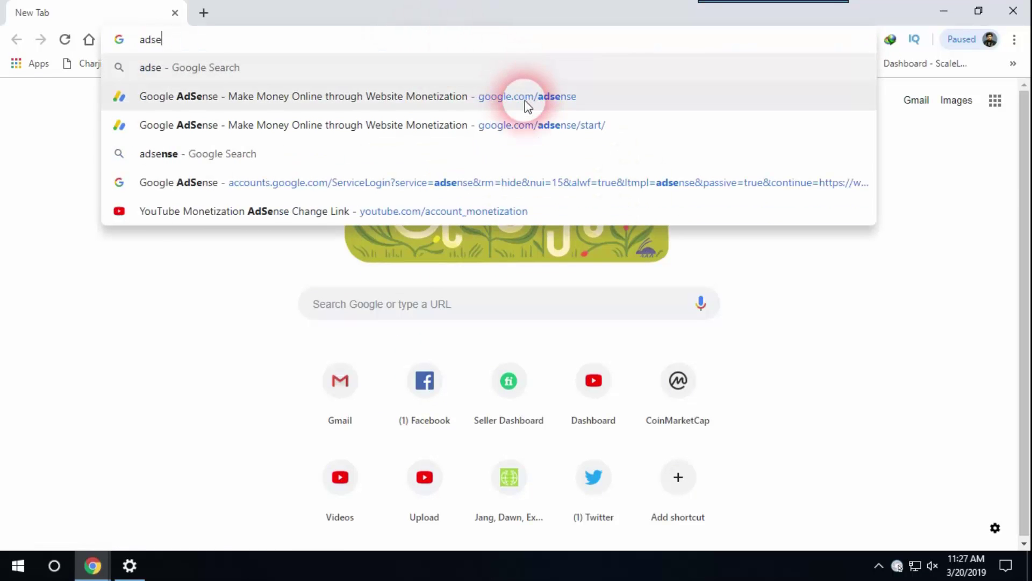
pyautogui.click(520, 100)
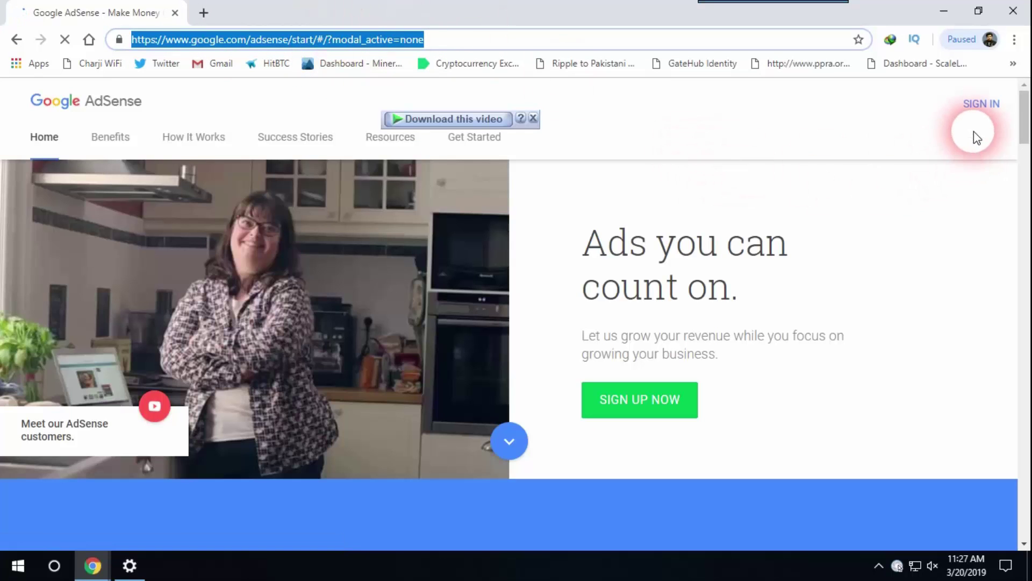
pyautogui.click(989, 111)
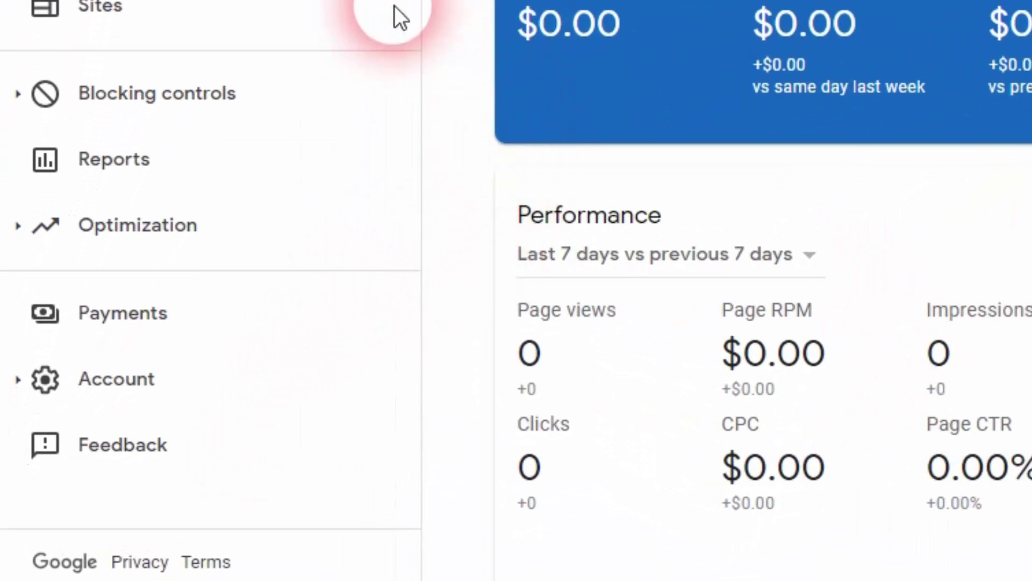
# Go to Payments settings and expand United States tax info to add tax info.
pyautogui.click(181, 340)
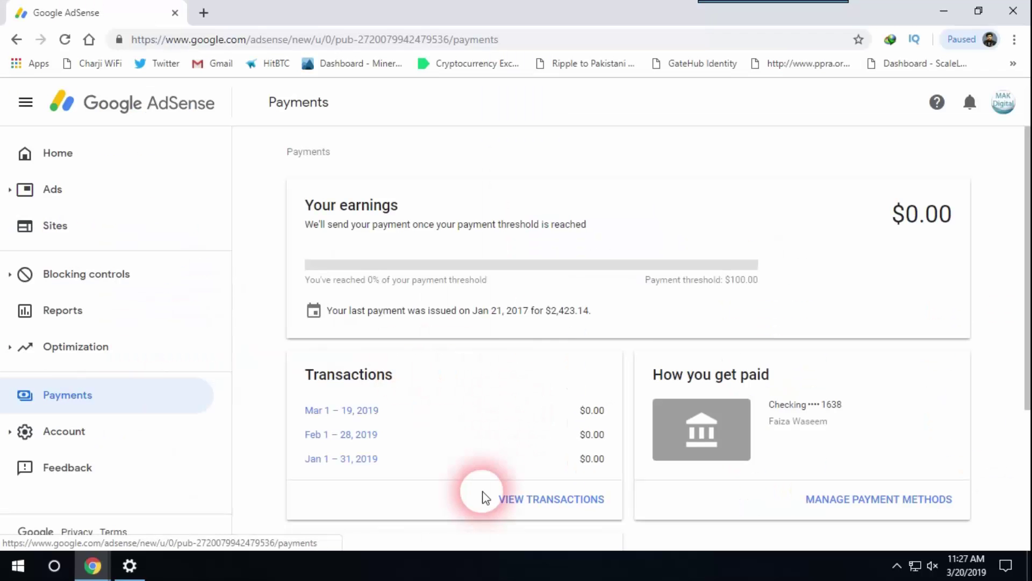
pyautogui.scroll(-4, 862, 485)
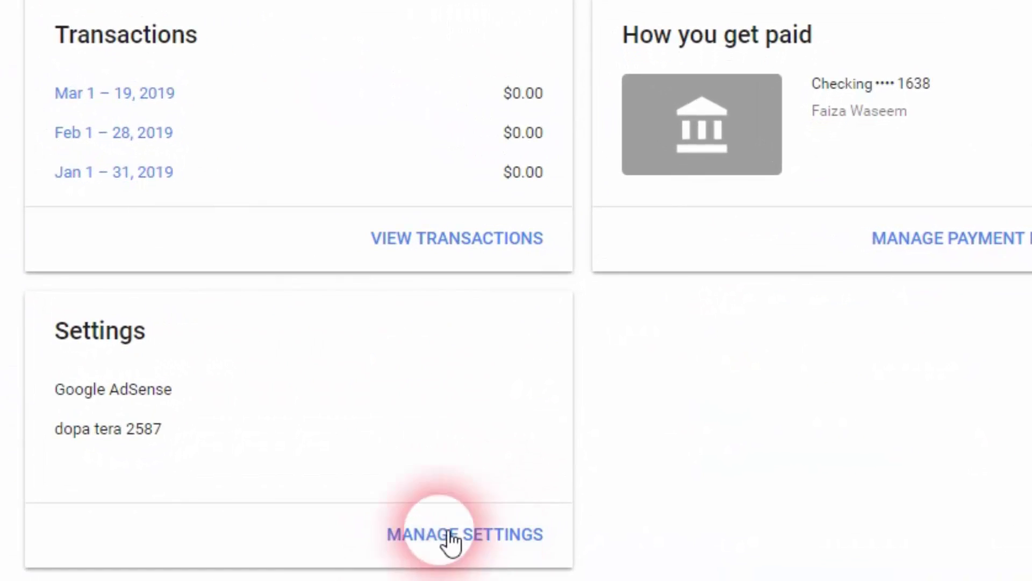
pyautogui.doubleClick(121, 336)
pyautogui.click(177, 347)
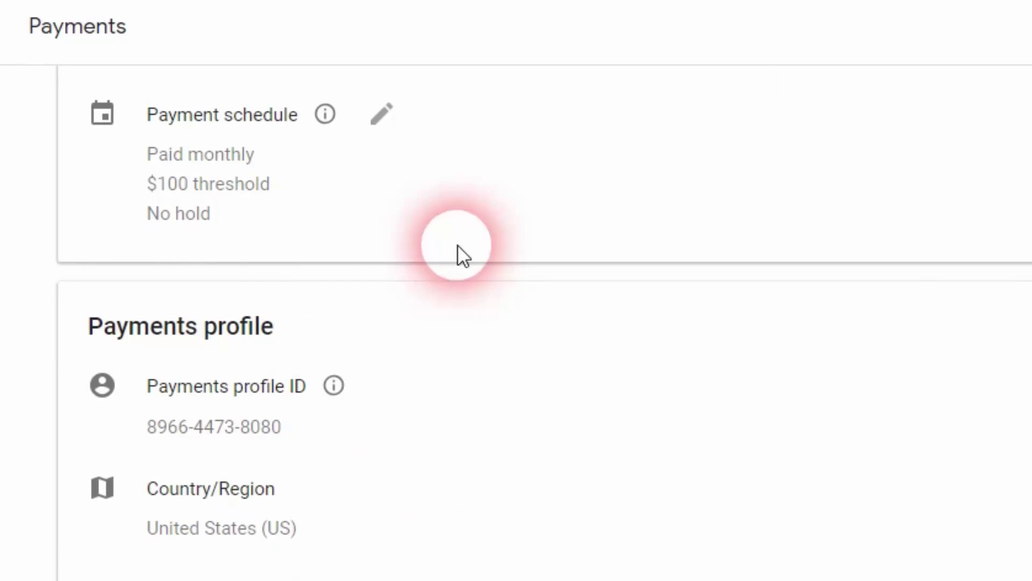
pyautogui.scroll(-4, 303, 155)
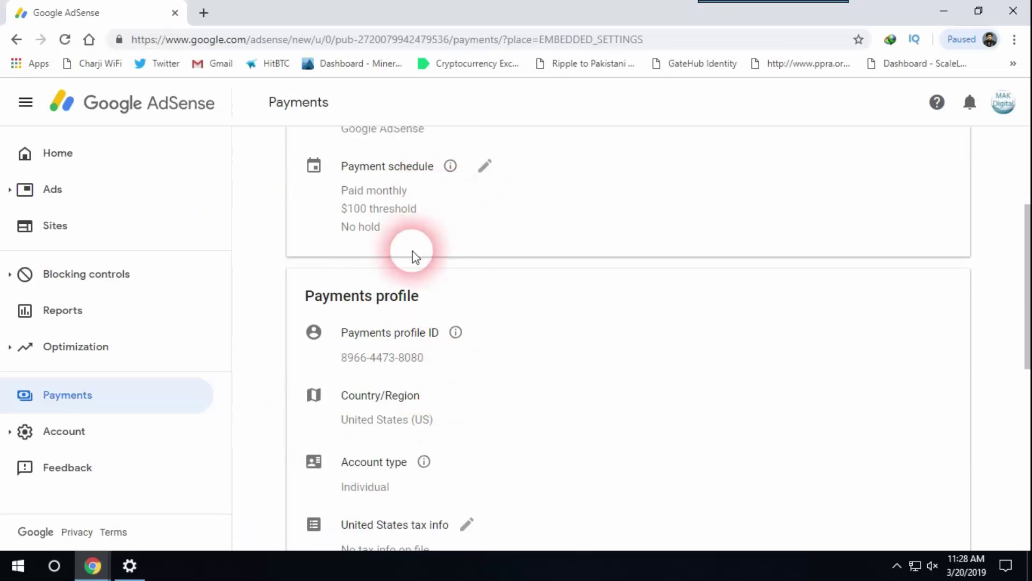
pyautogui.scroll(-4, 414, 256)
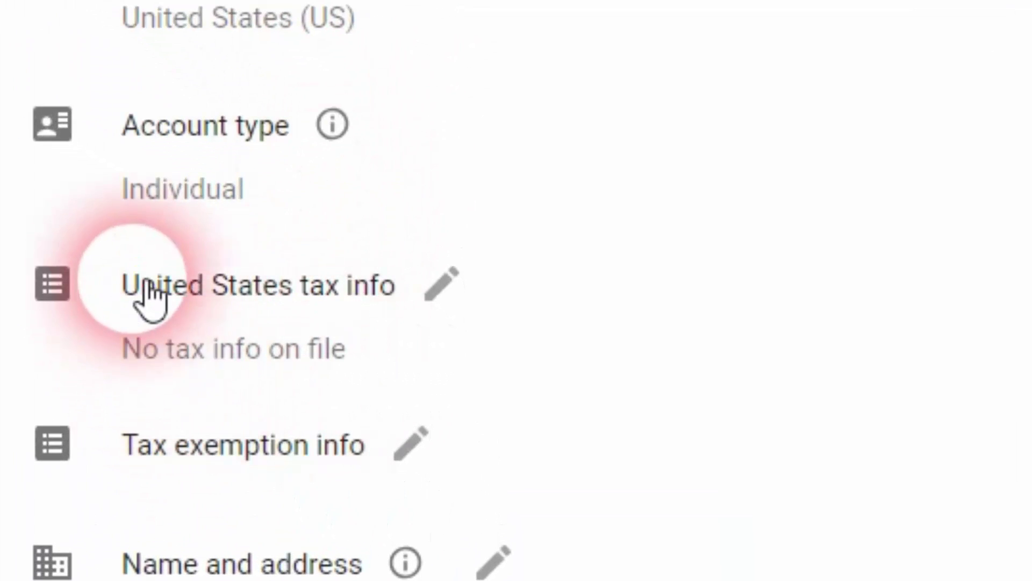
pyautogui.tripleClick(152, 301)
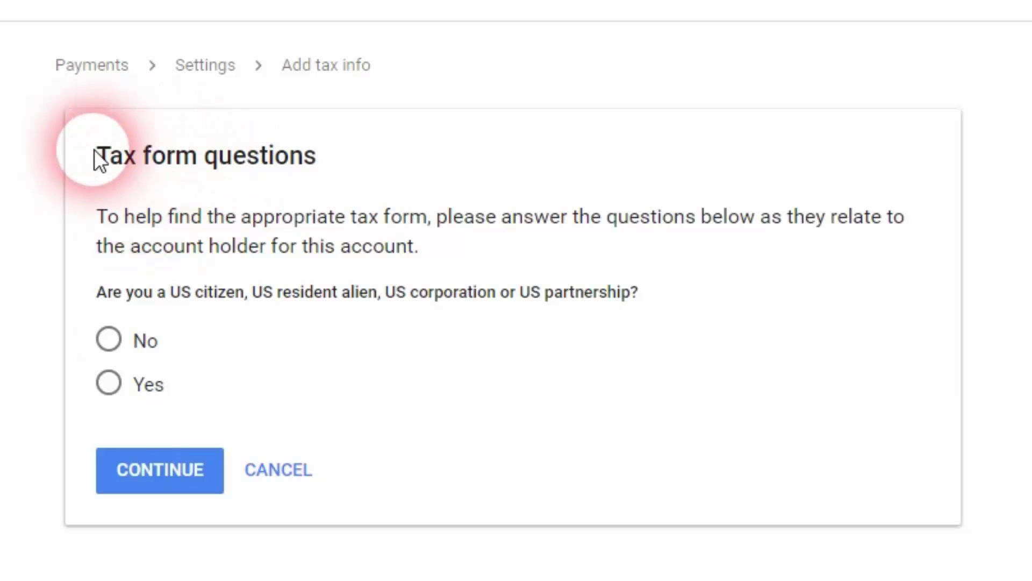
pyautogui.moveTo(95, 150); pyautogui.dragTo(318, 152)
# Answer No to the US person question and choose Corporation as business status.
pyautogui.click(321, 147)
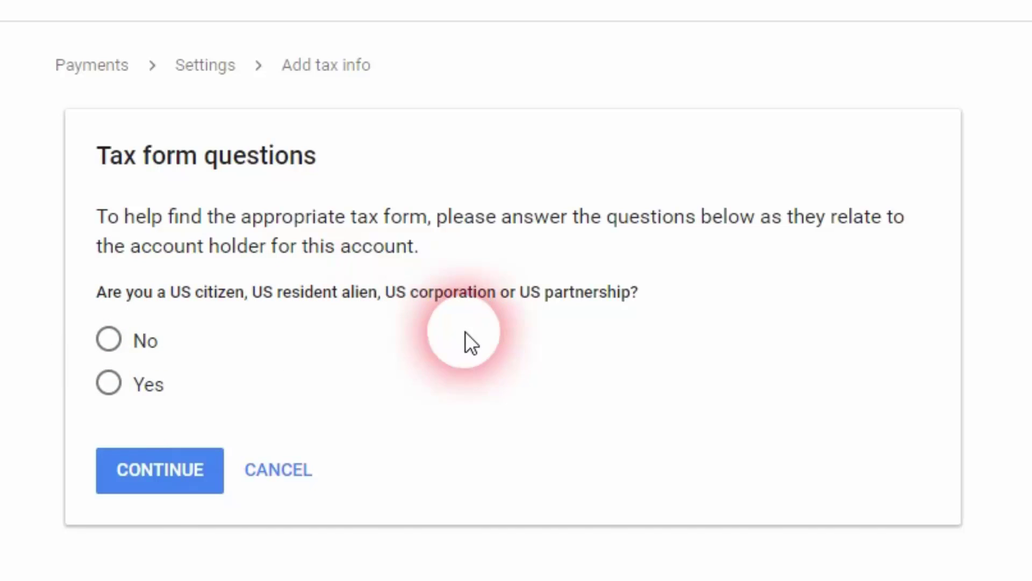
pyautogui.moveTo(225, 301); pyautogui.dragTo(115, 344)
pyautogui.click(115, 344)
pyautogui.scroll(-3, 51, 323)
pyautogui.click(56, 259)
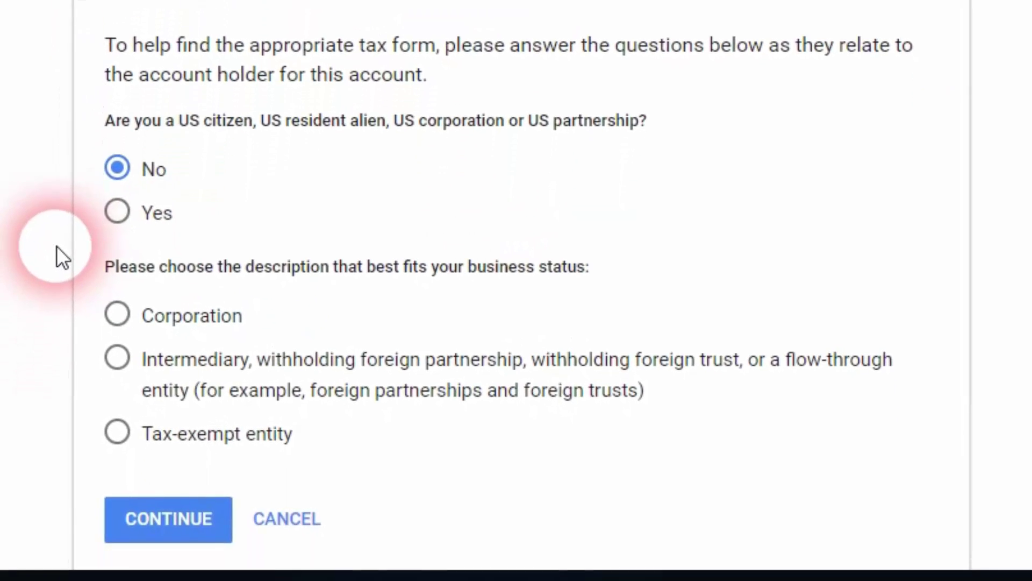
pyautogui.scroll(-4, 161, 242)
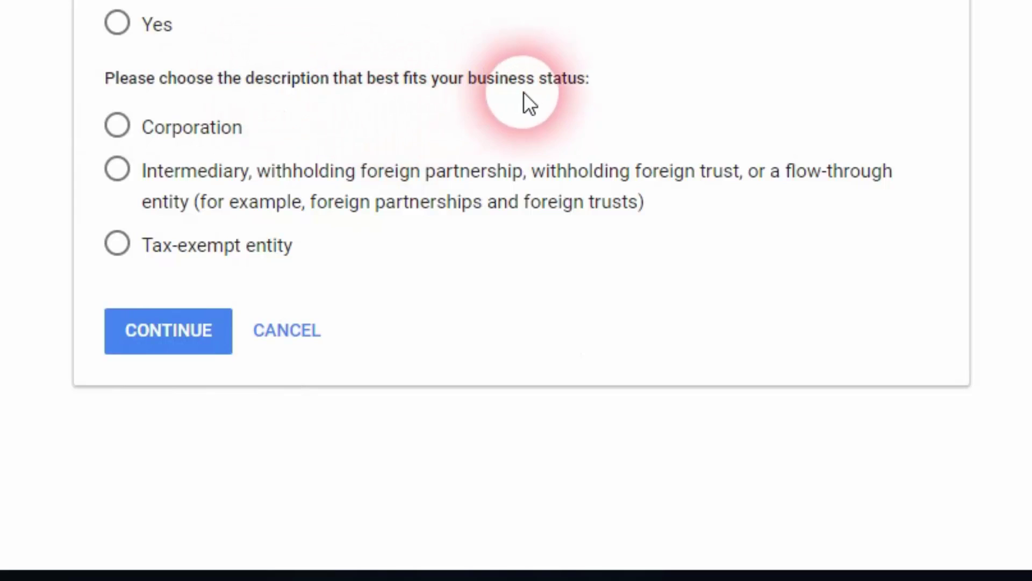
pyautogui.moveTo(586, 81); pyautogui.dragTo(398, 97)
pyautogui.click(398, 97)
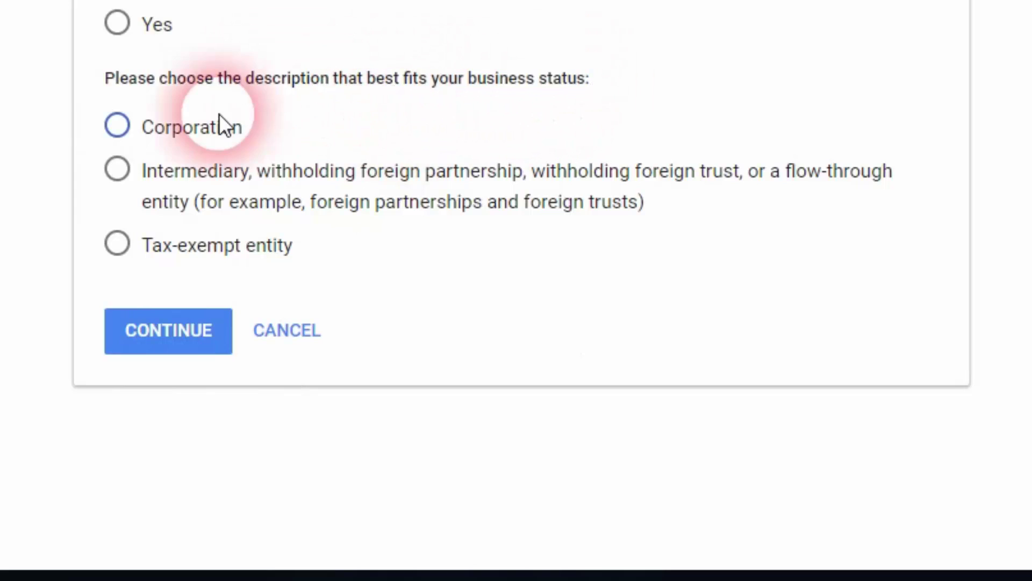
pyautogui.click(119, 141)
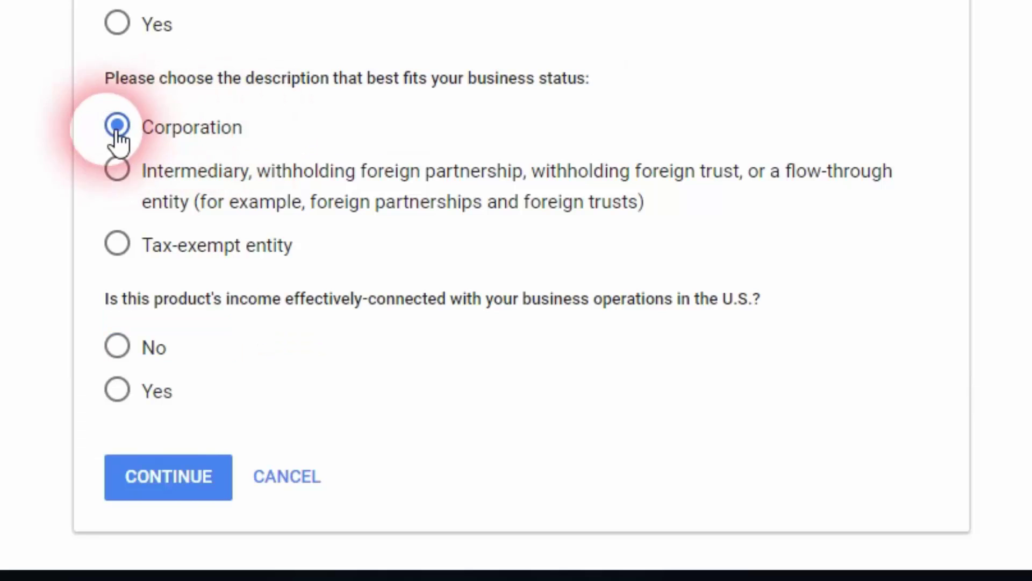
# Answer No for effectively-connected income and continue to the W-8BEN form.
pyautogui.scroll(-3, 67, 345)
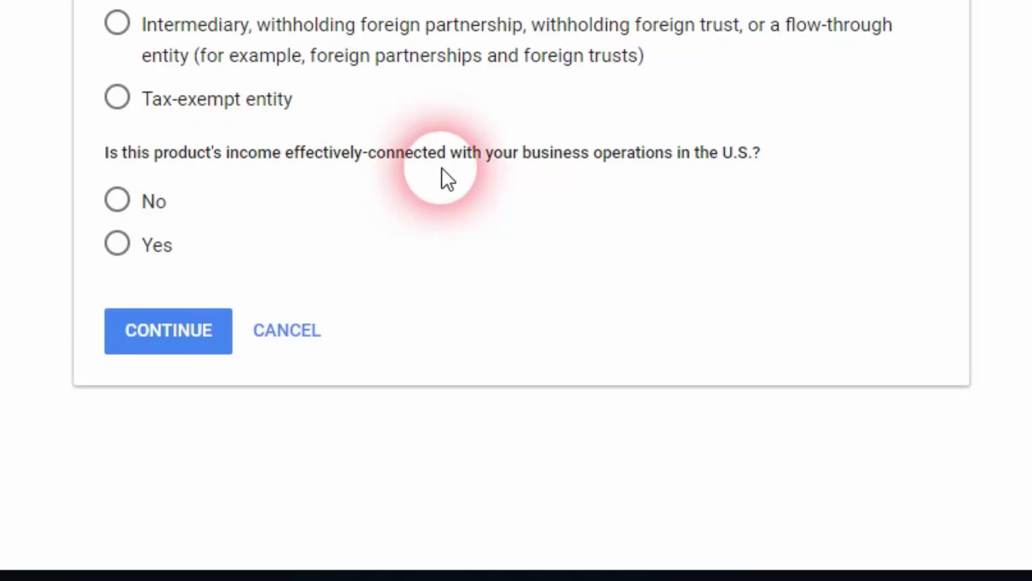
pyautogui.click(118, 200)
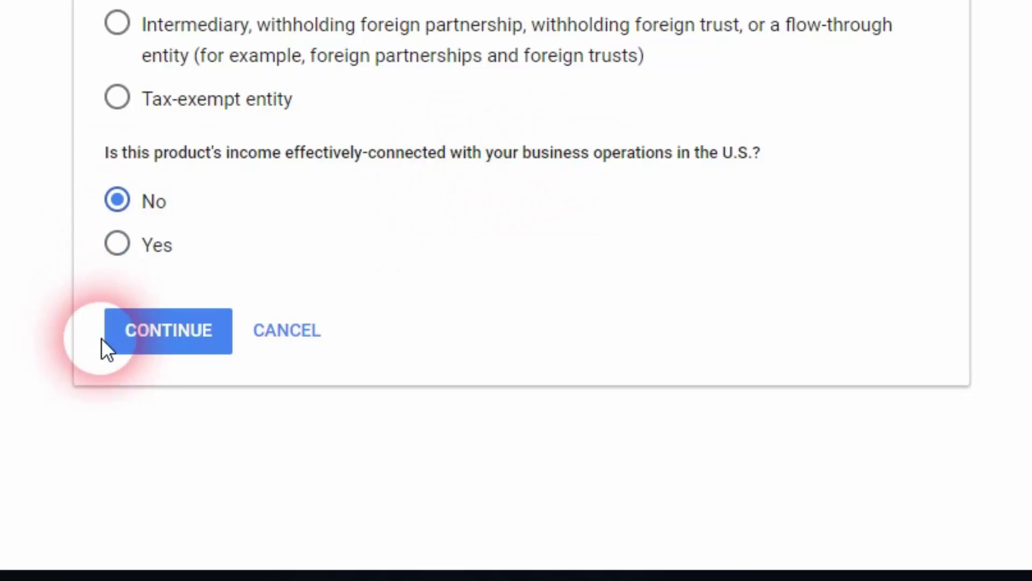
pyautogui.scroll(5, 417, 237)
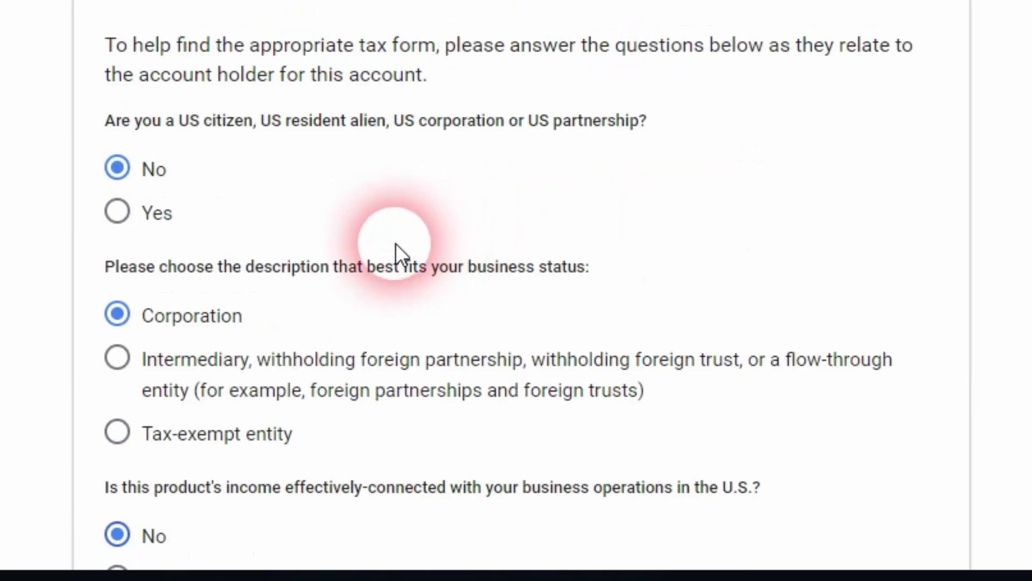
pyautogui.scroll(-5, 397, 253)
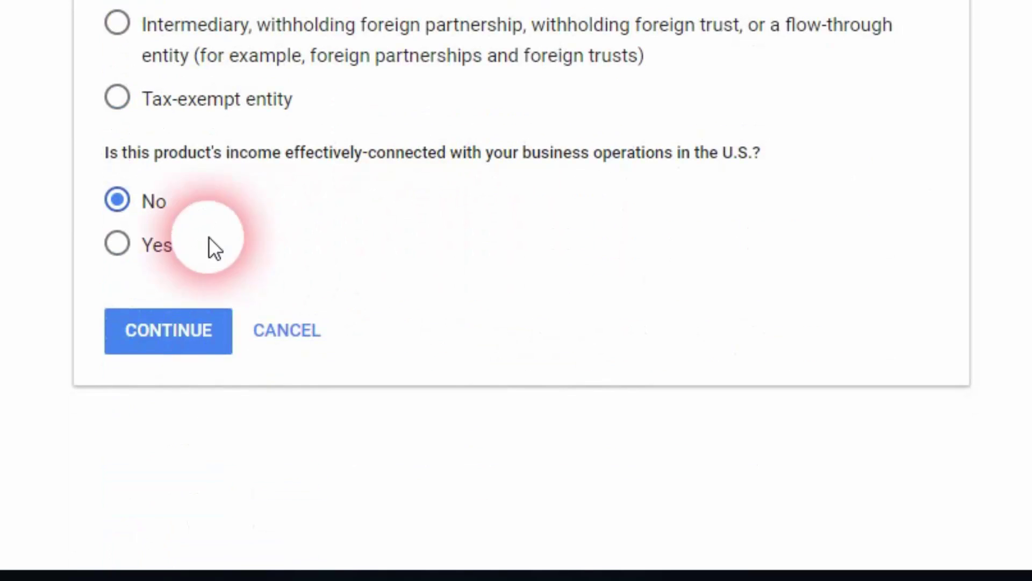
pyautogui.click(171, 339)
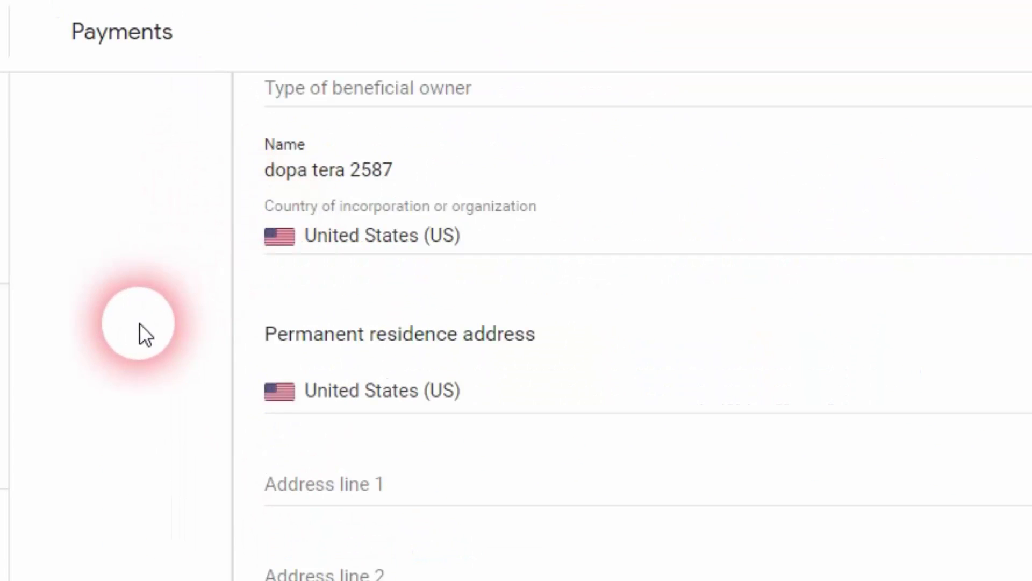
# Set the beneficial owner type to Individual.
pyautogui.scroll(5, 140, 324)
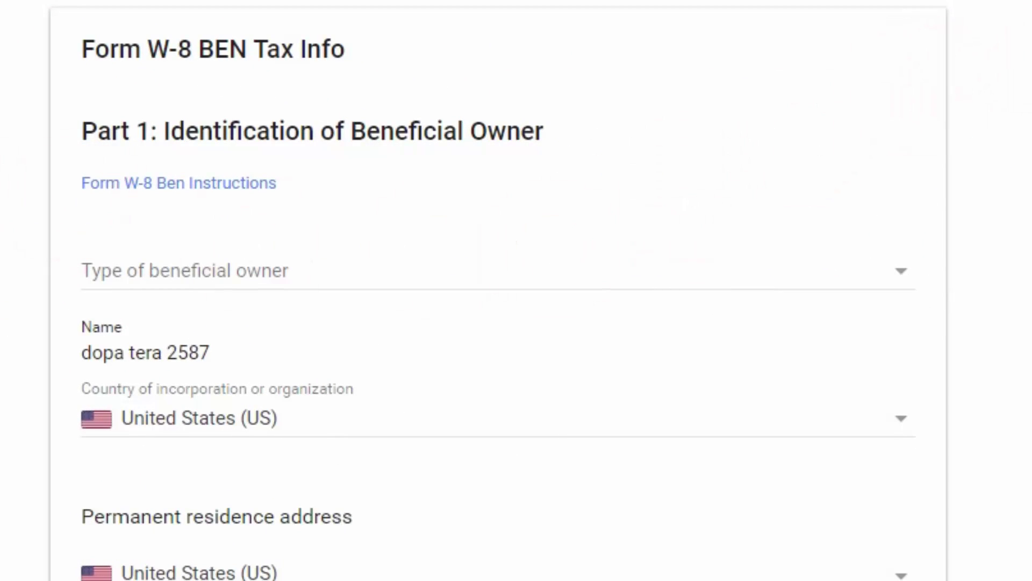
pyautogui.scroll(-2, 498, 290)
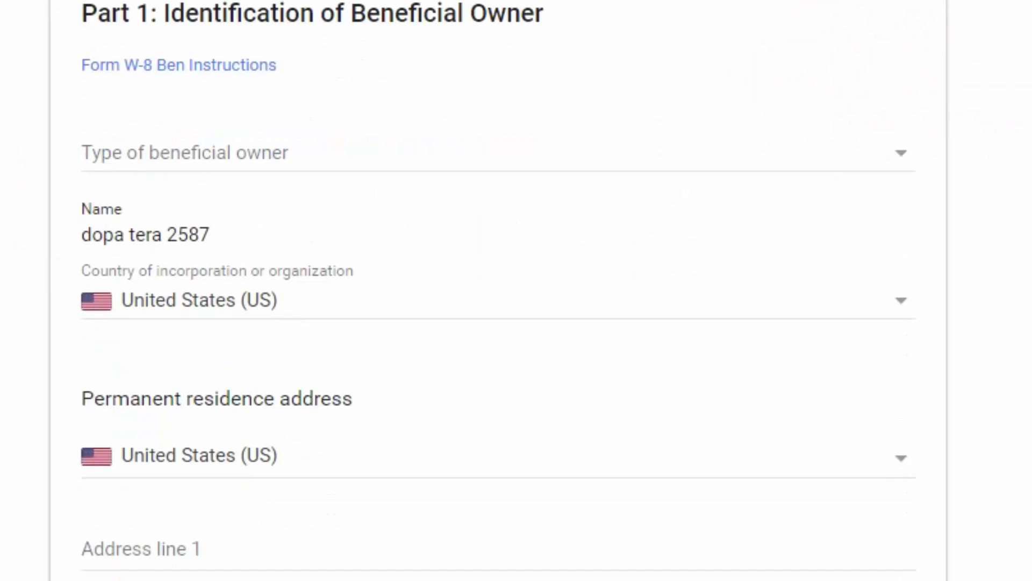
pyautogui.scroll(-1, 499, 290)
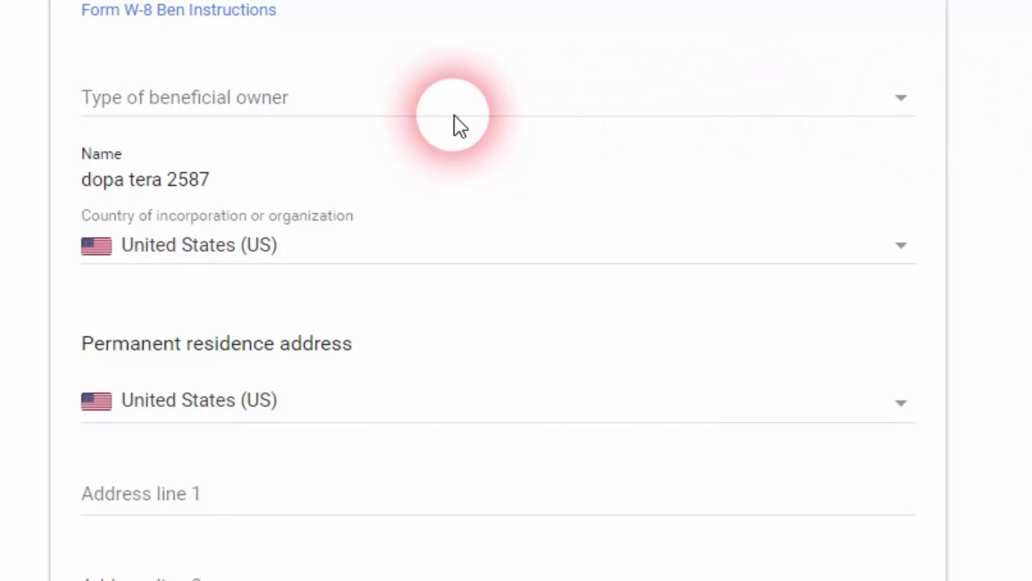
pyautogui.scroll(-18, 455, 115)
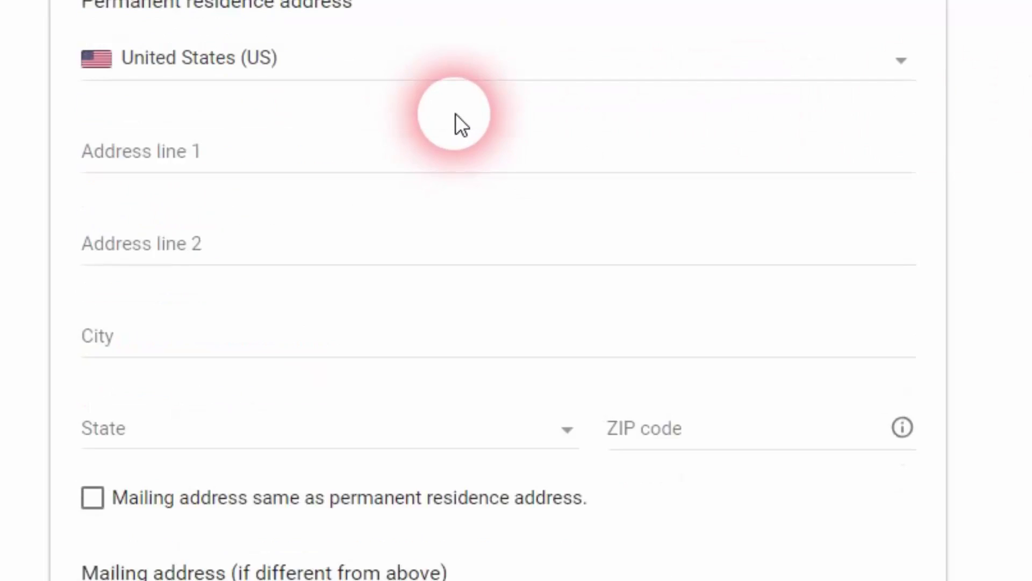
pyautogui.scroll(-7, 465, 125)
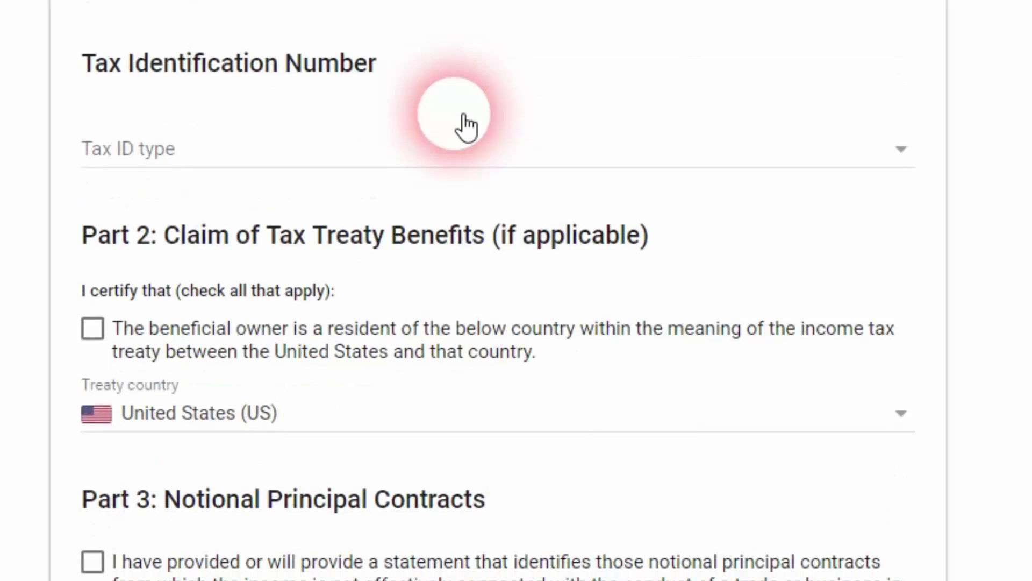
pyautogui.scroll(-6, 466, 124)
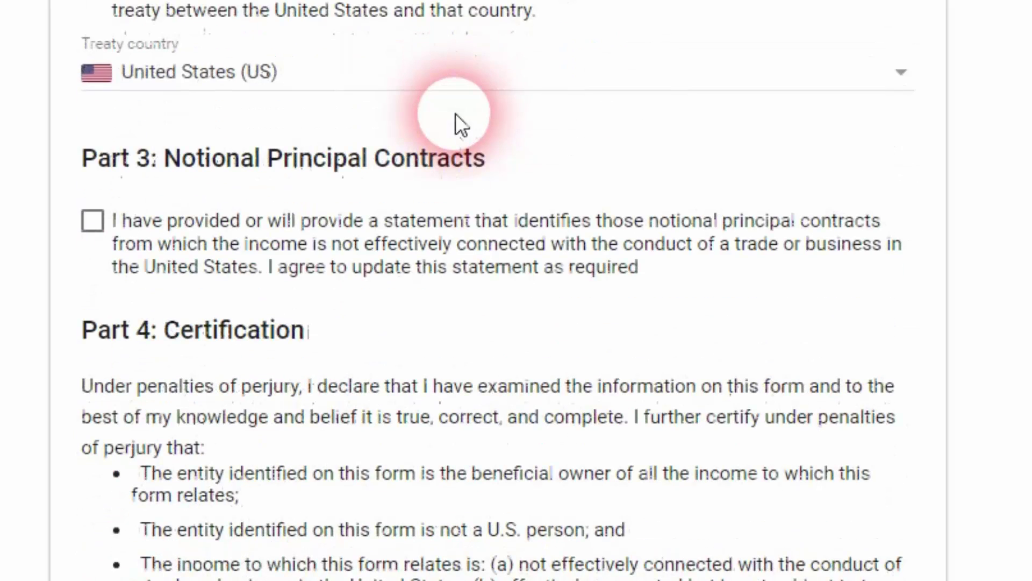
pyautogui.scroll(-15, 455, 112)
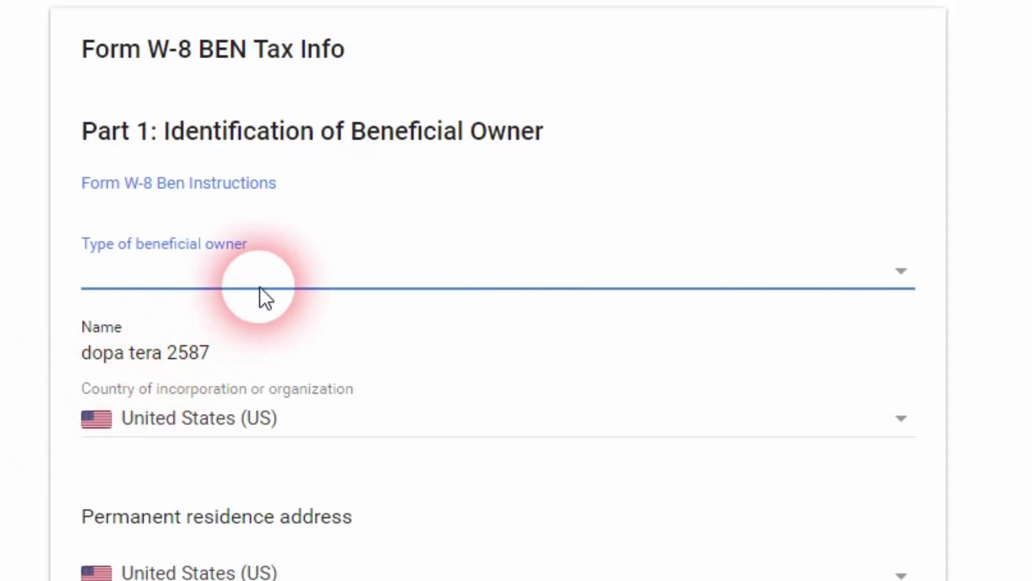
pyautogui.click(272, 281)
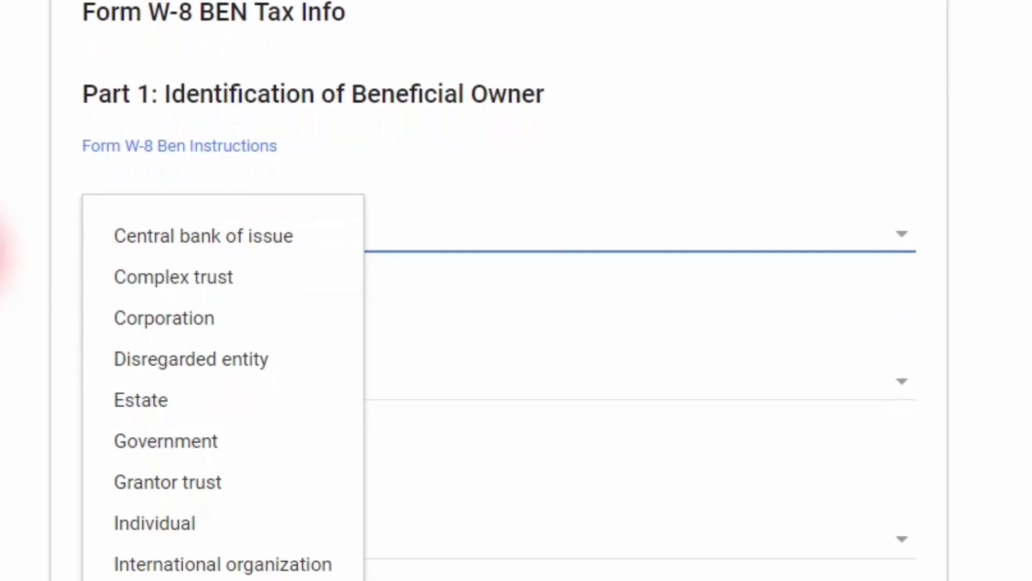
pyautogui.click(11, 285)
pyautogui.click(160, 272)
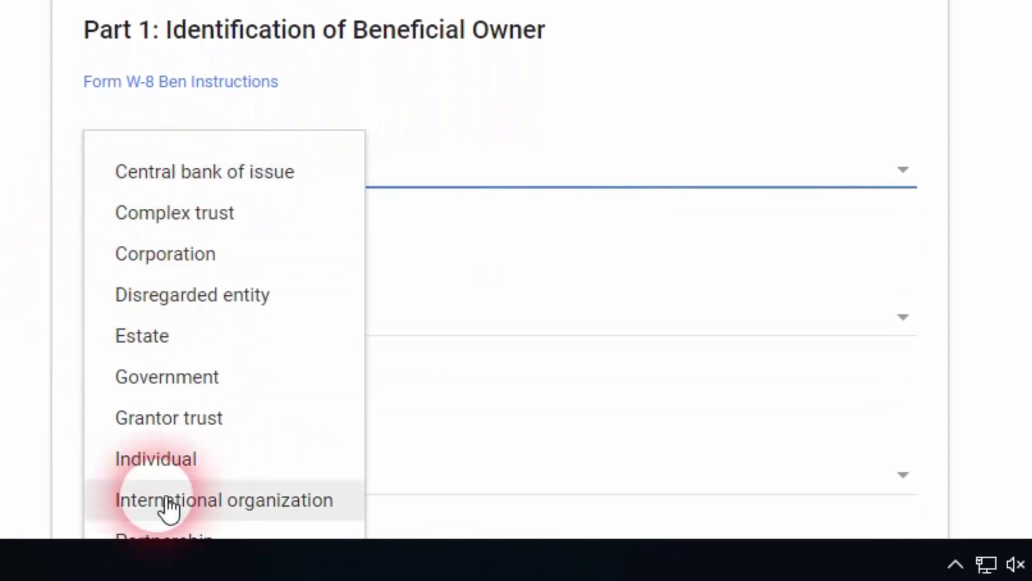
pyautogui.click(175, 467)
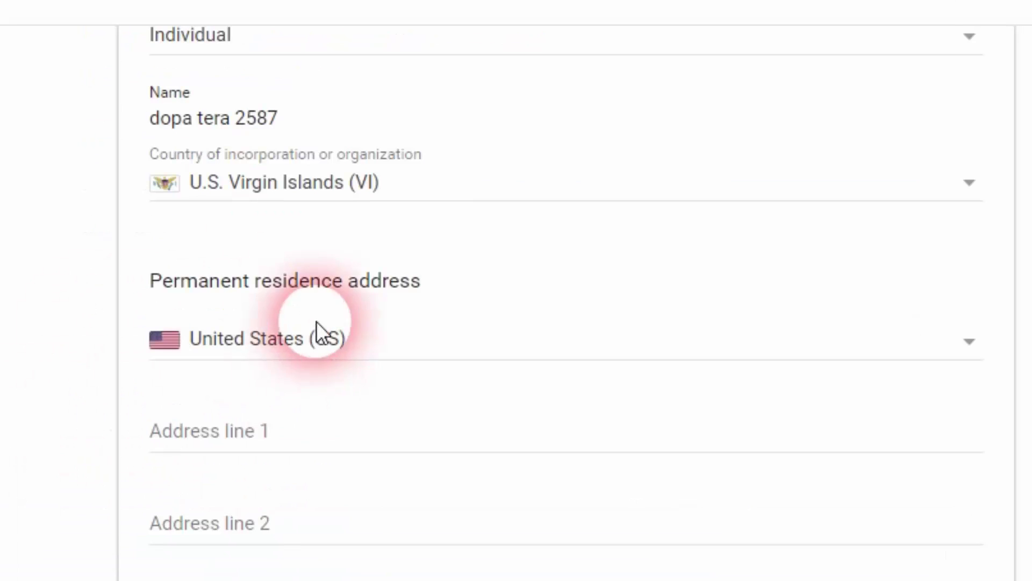
# Select Pakistan (PK) as the country of incorporation or organization.
pyautogui.click(457, 184)
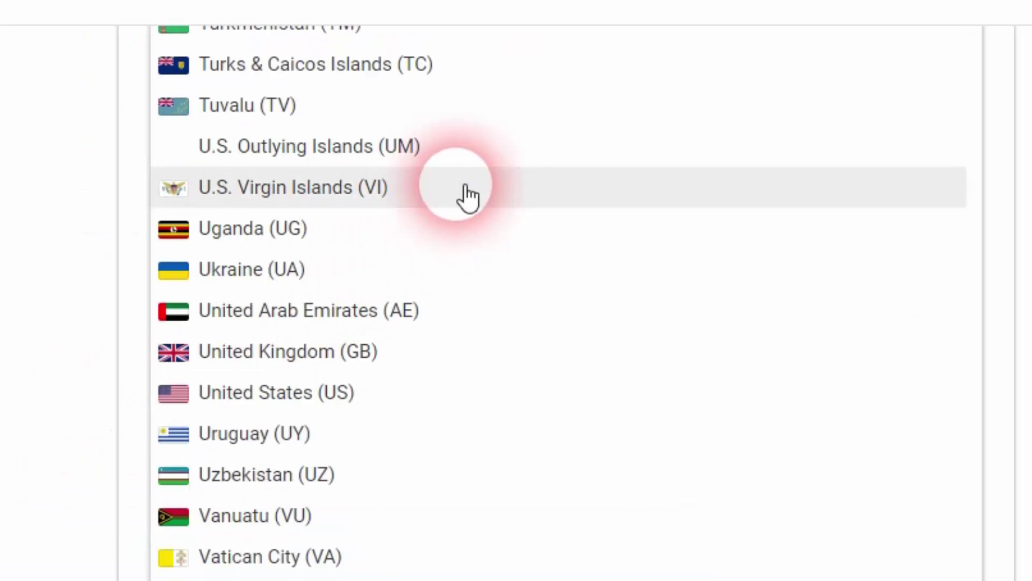
pyautogui.scroll(10, 467, 197)
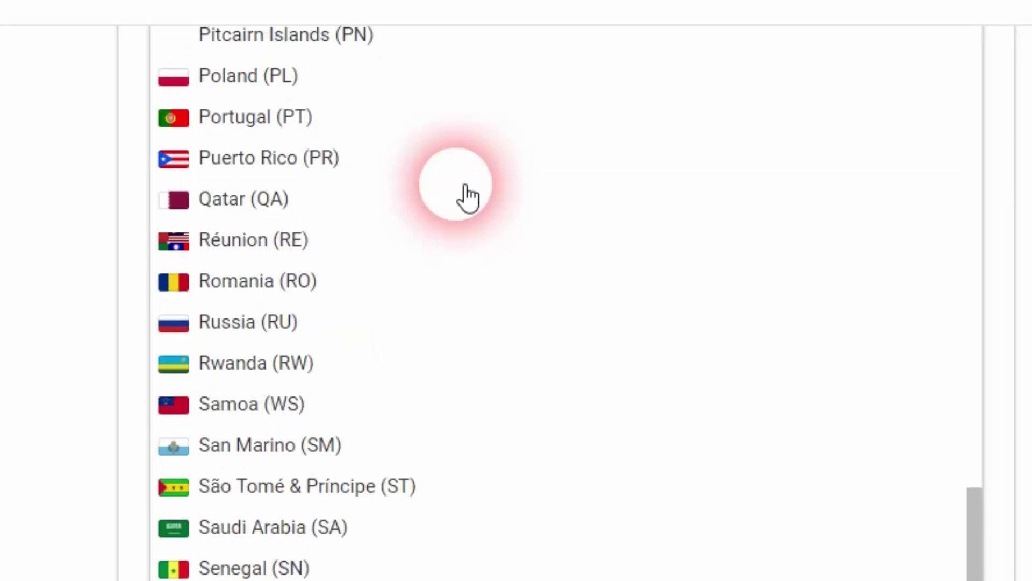
pyautogui.scroll(-7, 457, 226)
pyautogui.scroll(-10, 374, 396)
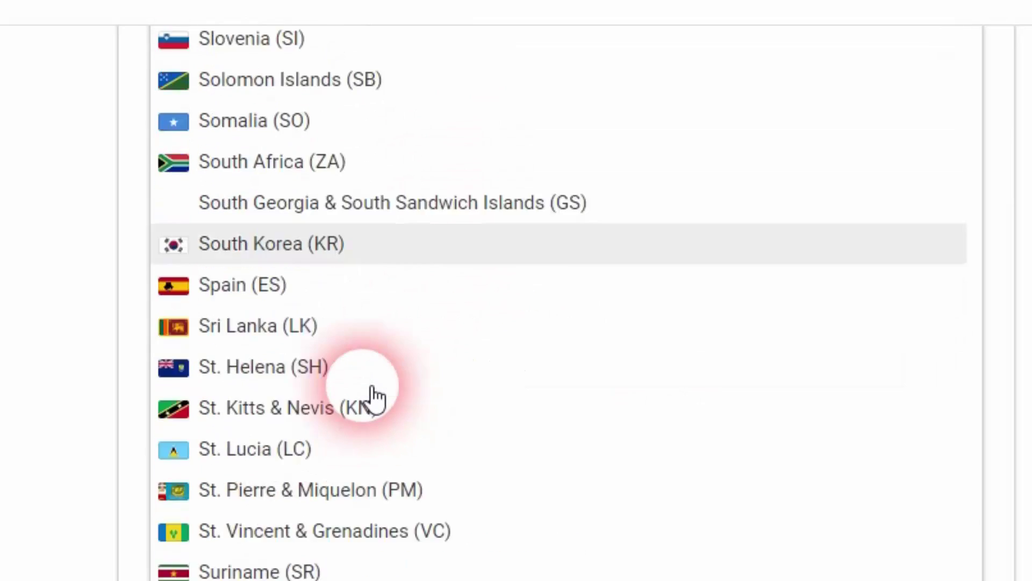
pyautogui.scroll(-4, 373, 396)
pyautogui.scroll(-13, 375, 398)
pyautogui.scroll(20, 374, 398)
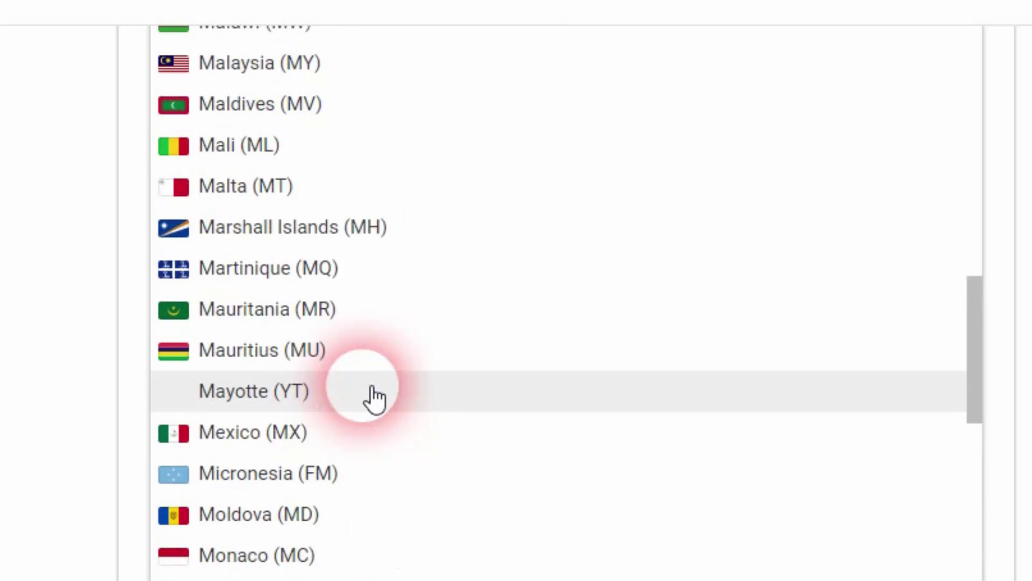
pyautogui.scroll(5, 337, 415)
pyautogui.scroll(10, 336, 415)
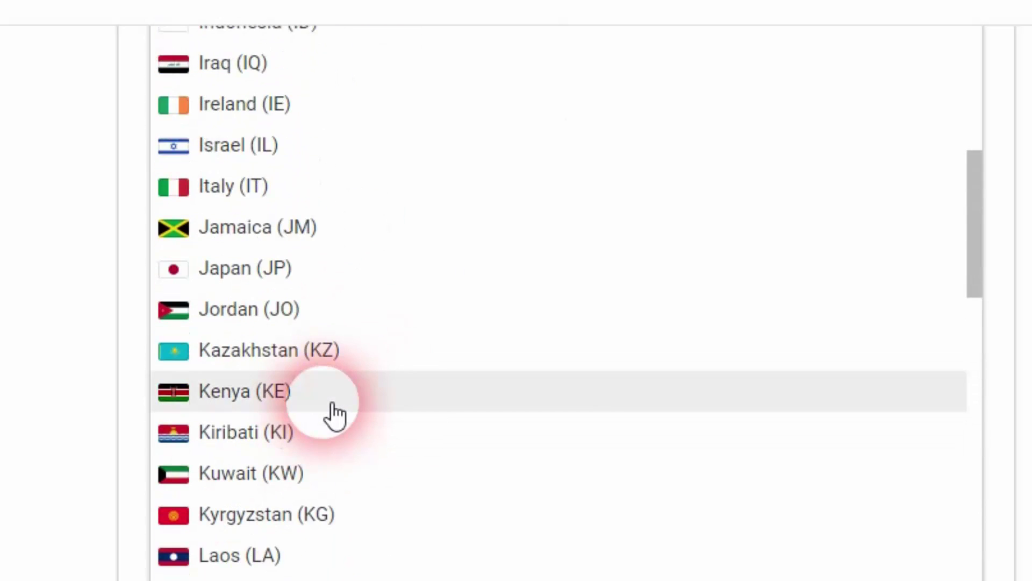
pyautogui.scroll(5, 350, 349)
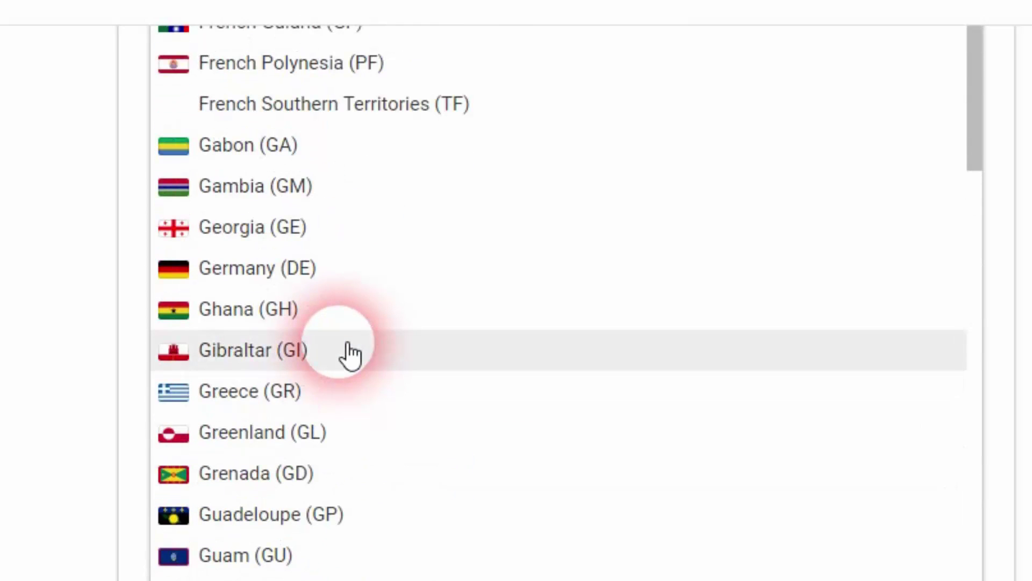
pyautogui.scroll(20, 351, 355)
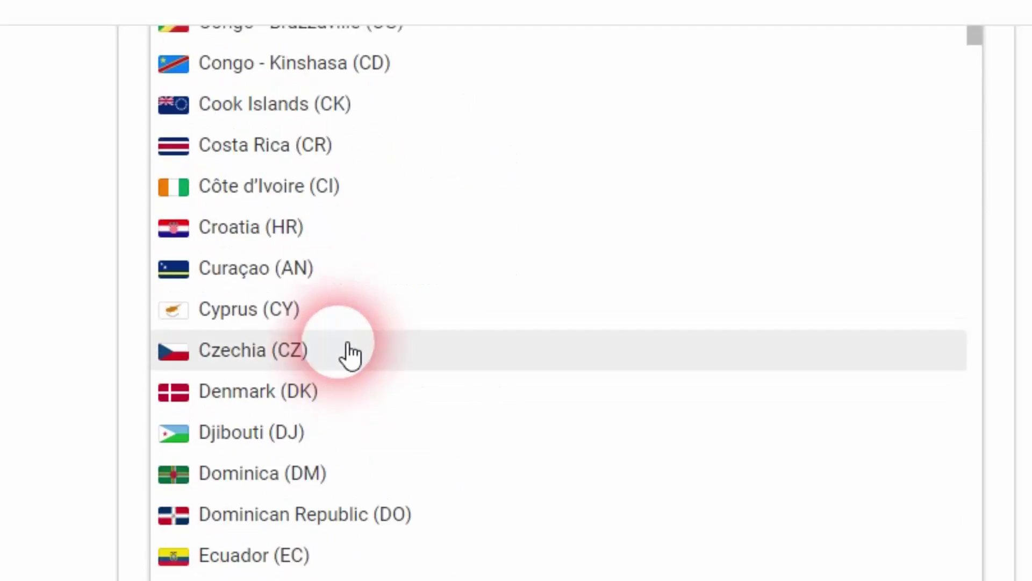
pyautogui.scroll(-20, 350, 355)
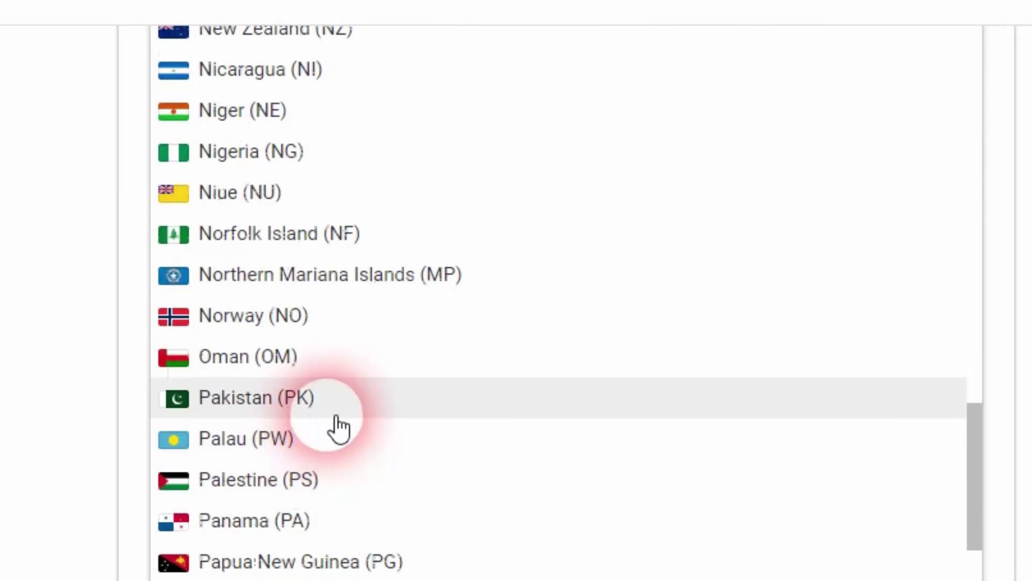
pyautogui.click(338, 425)
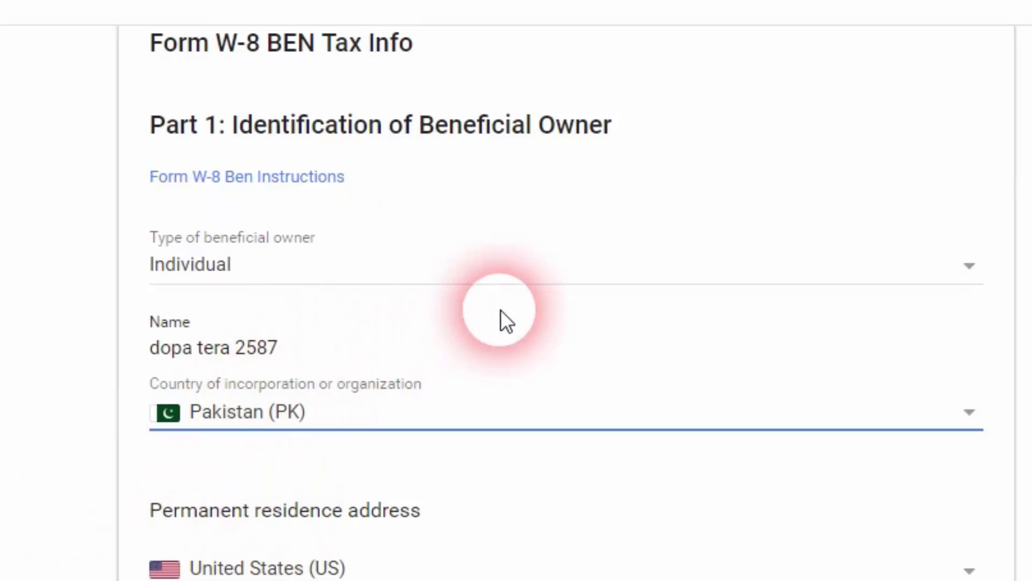
# Choose Pakistan (PK) as the permanent residence address country.
pyautogui.click(268, 568)
pyautogui.scroll(15, 289, 322)
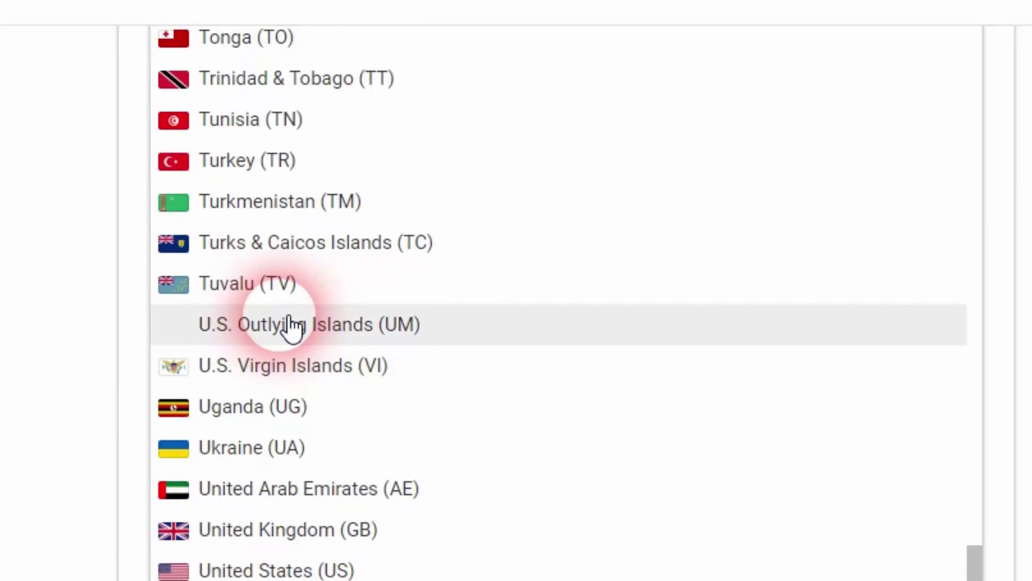
pyautogui.scroll(15, 291, 325)
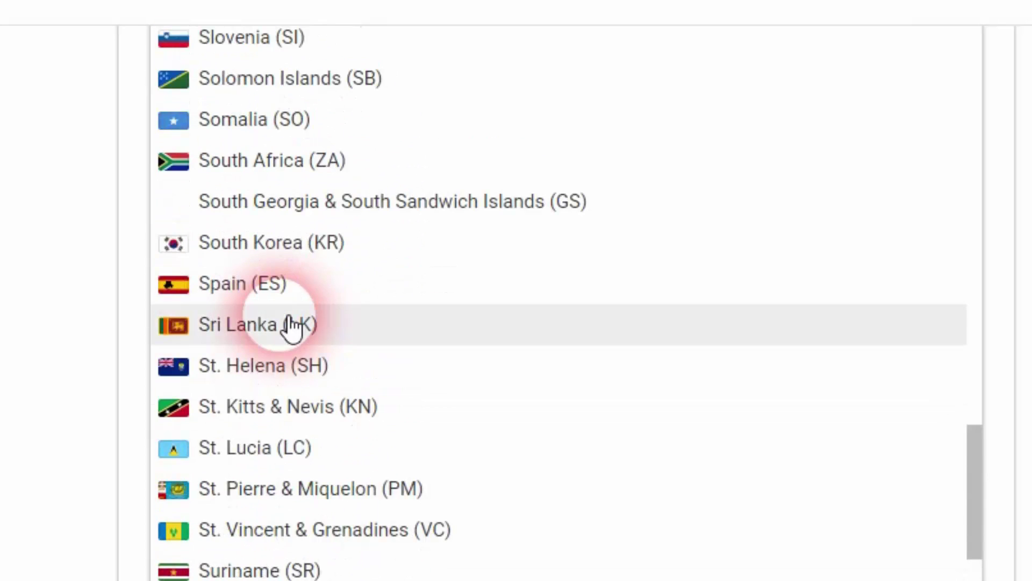
pyautogui.scroll(13, 292, 326)
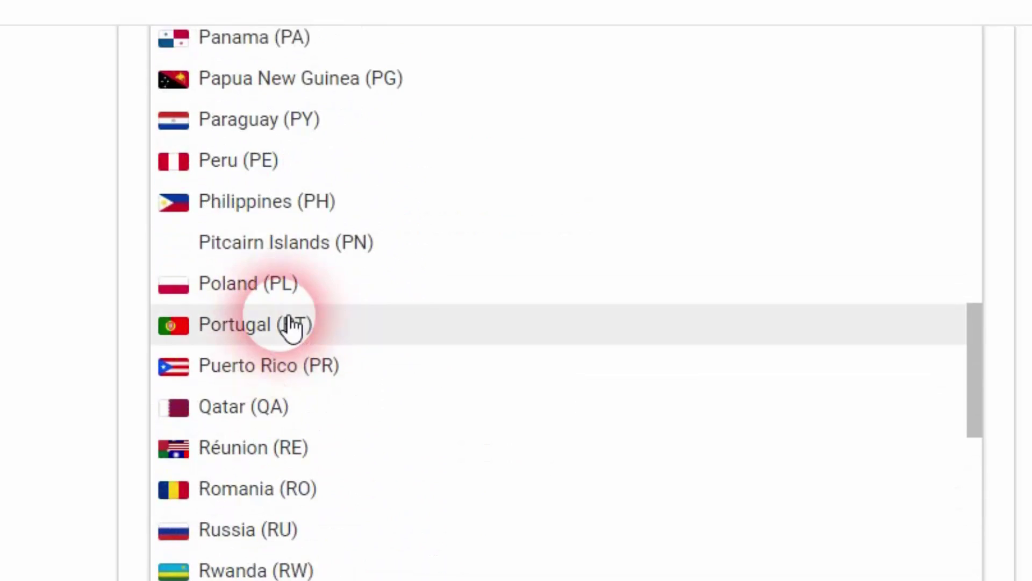
pyautogui.click(321, 258)
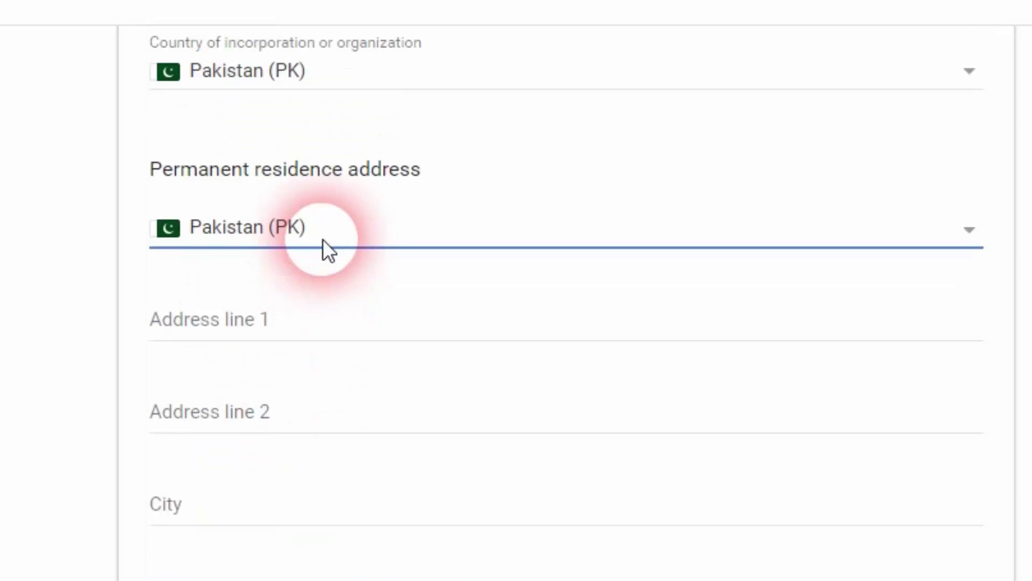
# Fill in the residence address lines, city and postal code.
pyautogui.click(334, 335)
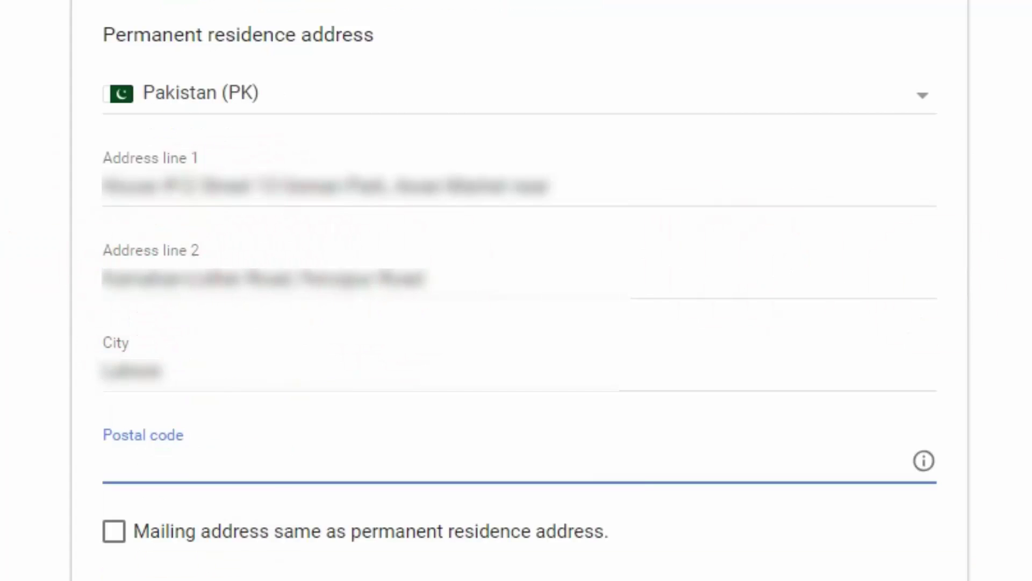
pyautogui.click(232, 460)
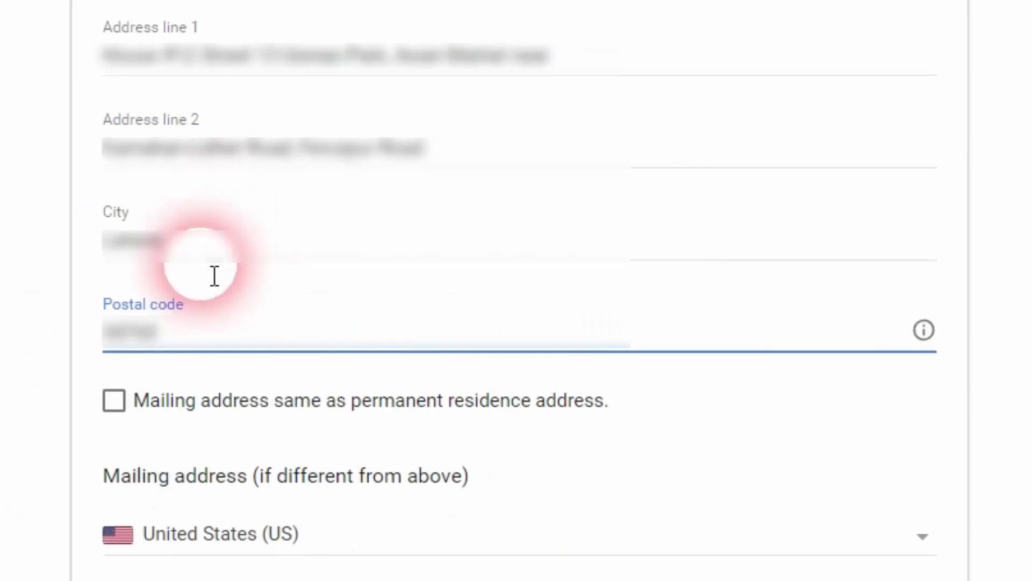
pyautogui.scroll(-5, 212, 276)
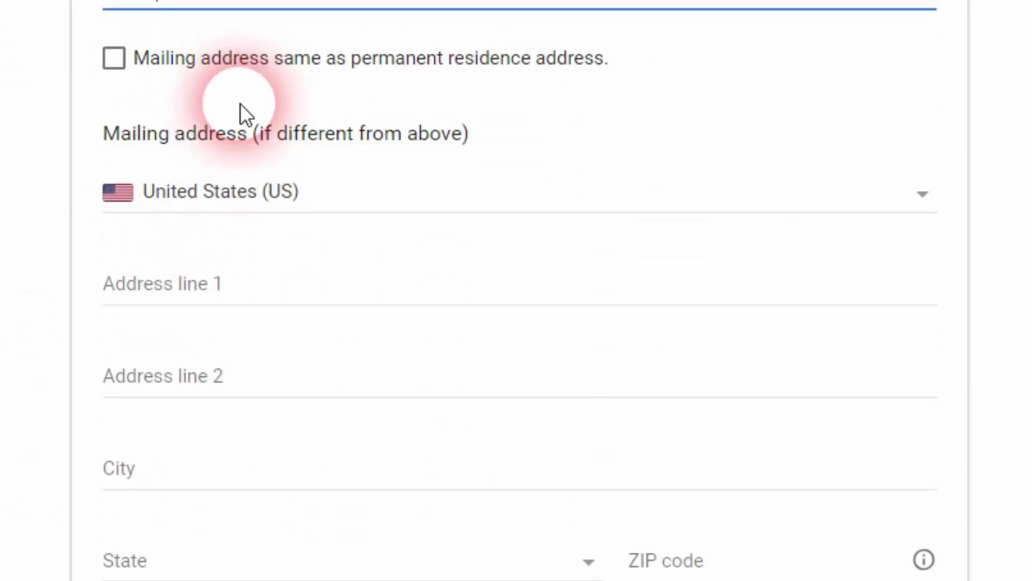
# Mark the mailing address same as residence and set Tax ID type to Foreign tax identifying Number.
pyautogui.click(300, 69)
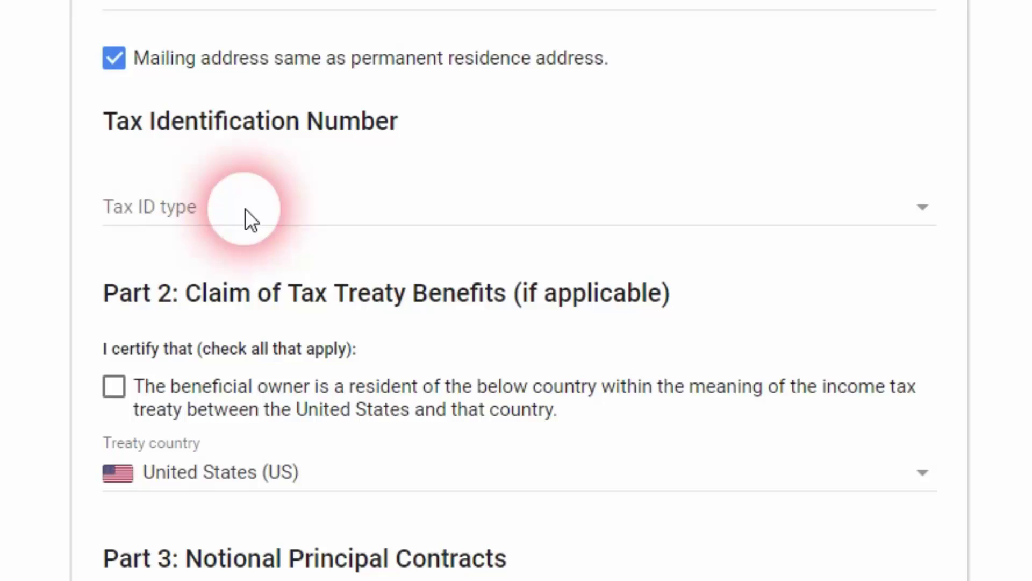
pyautogui.click(200, 213)
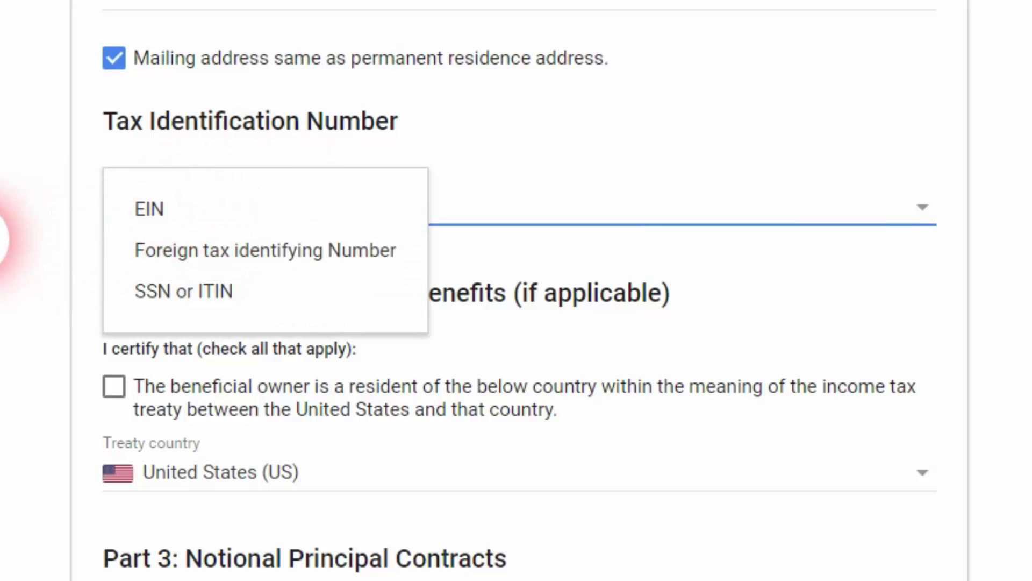
pyautogui.click(6, 237)
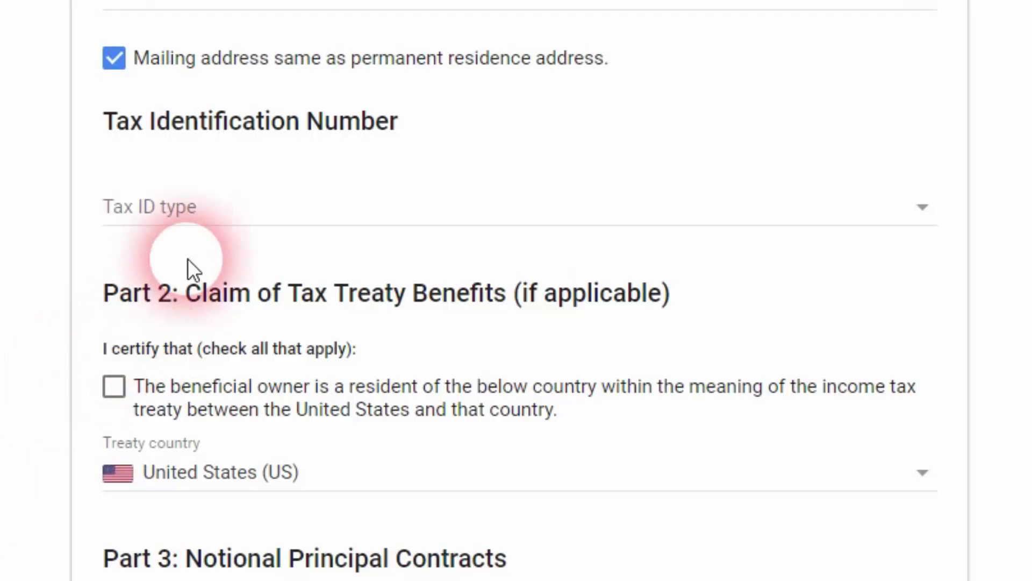
pyautogui.click(216, 217)
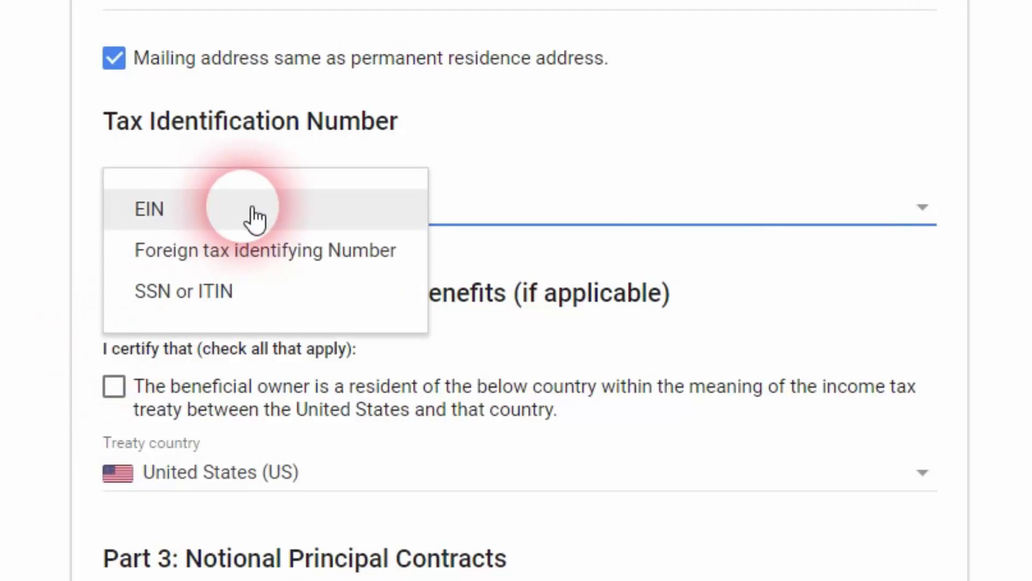
pyautogui.click(264, 250)
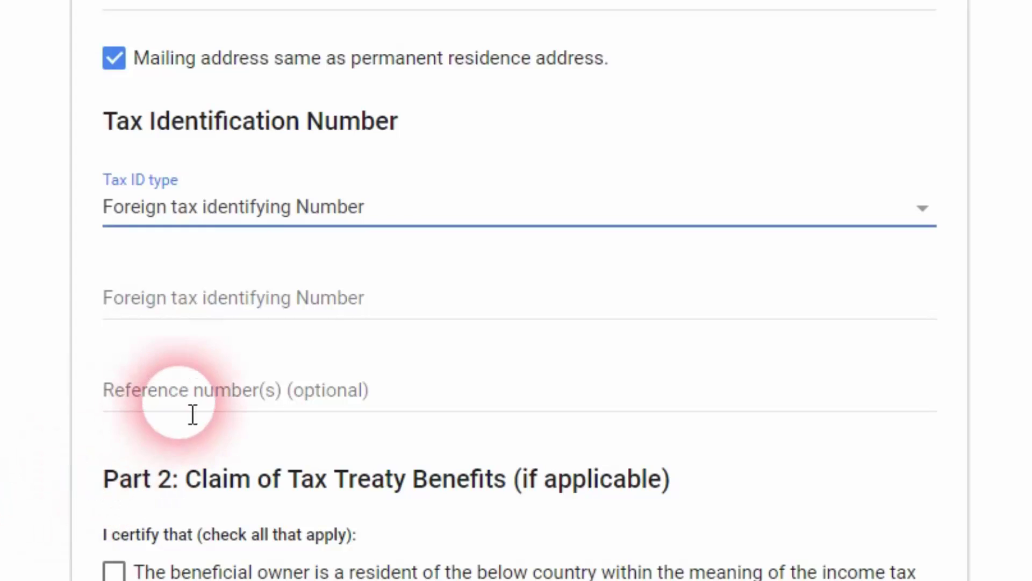
# Enter the foreign tax identifying number.
pyautogui.click(361, 310)
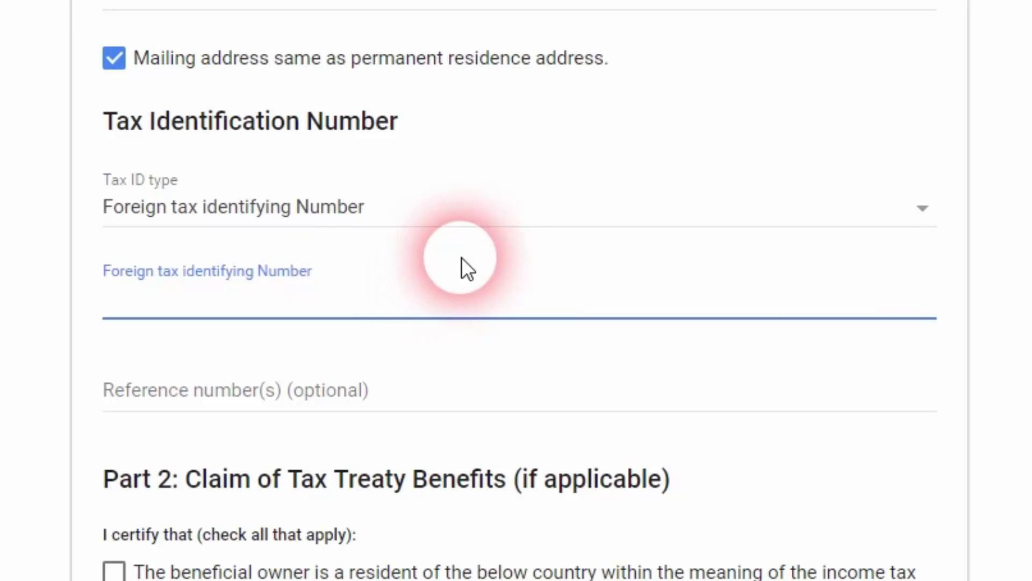
pyautogui.click(518, 210)
pyautogui.click(518, 209)
pyautogui.click(408, 293)
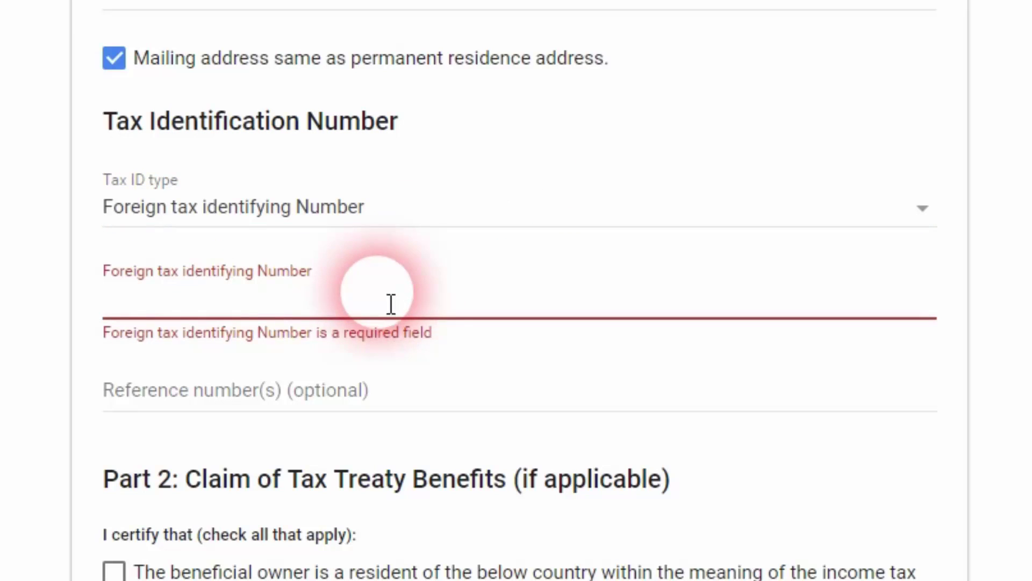
pyautogui.click(328, 326)
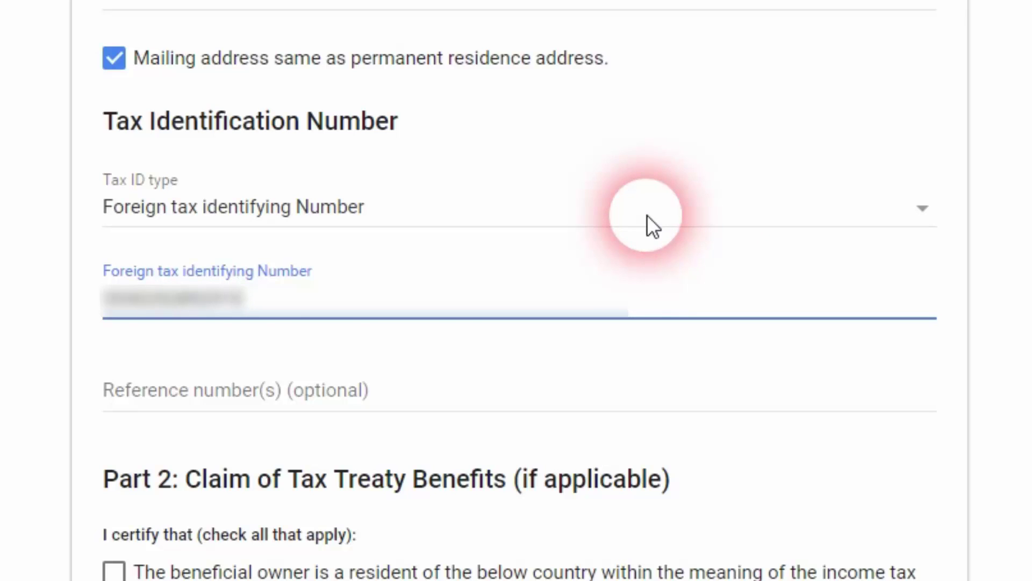
# Review Part 2 of the W-8BEN form and scroll on toward Parts 3 and 4.
pyautogui.scroll(-5, 647, 214)
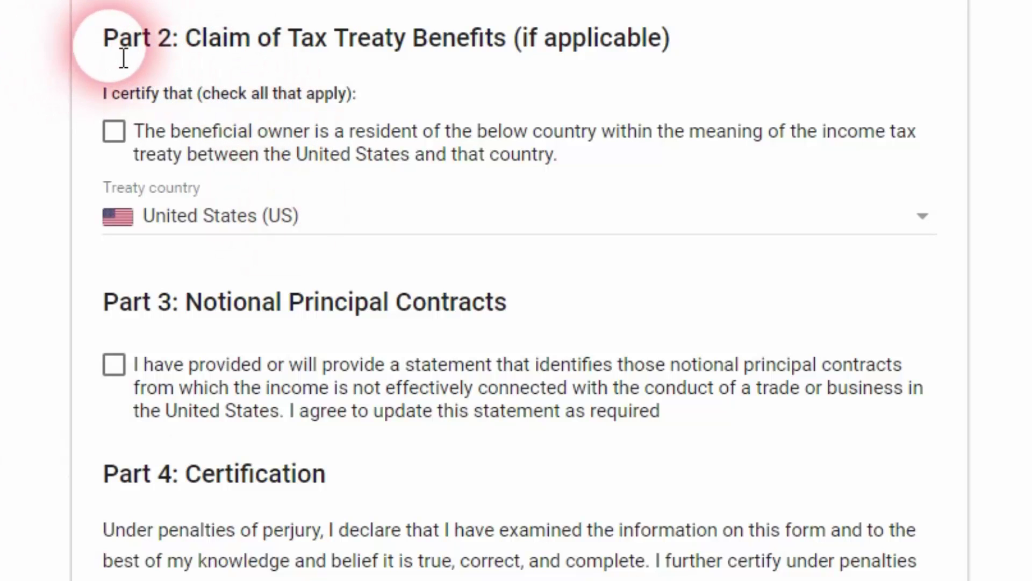
pyautogui.moveTo(119, 39); pyautogui.dragTo(668, 41)
pyautogui.click(668, 40)
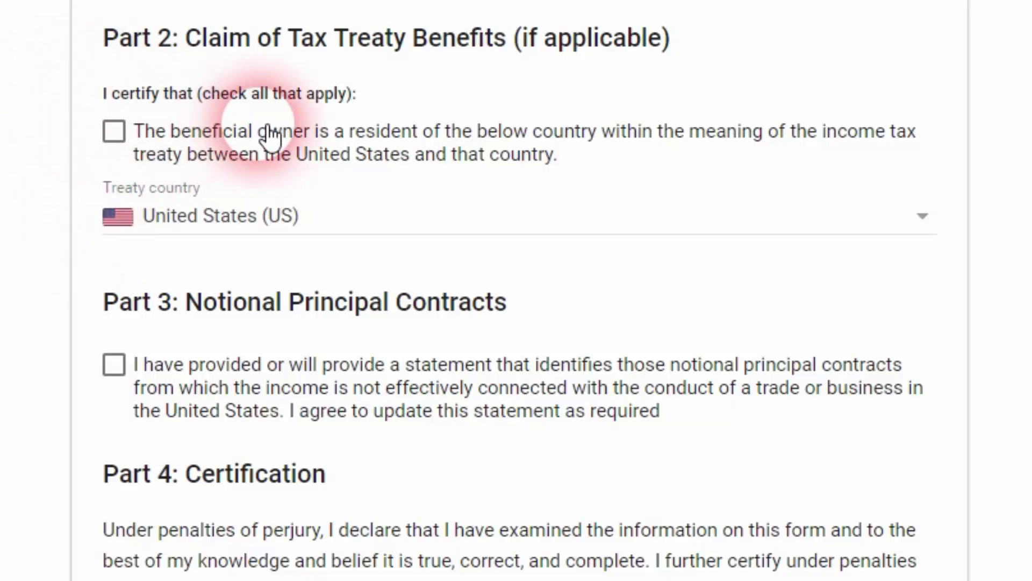
pyautogui.scroll(-5, 215, 169)
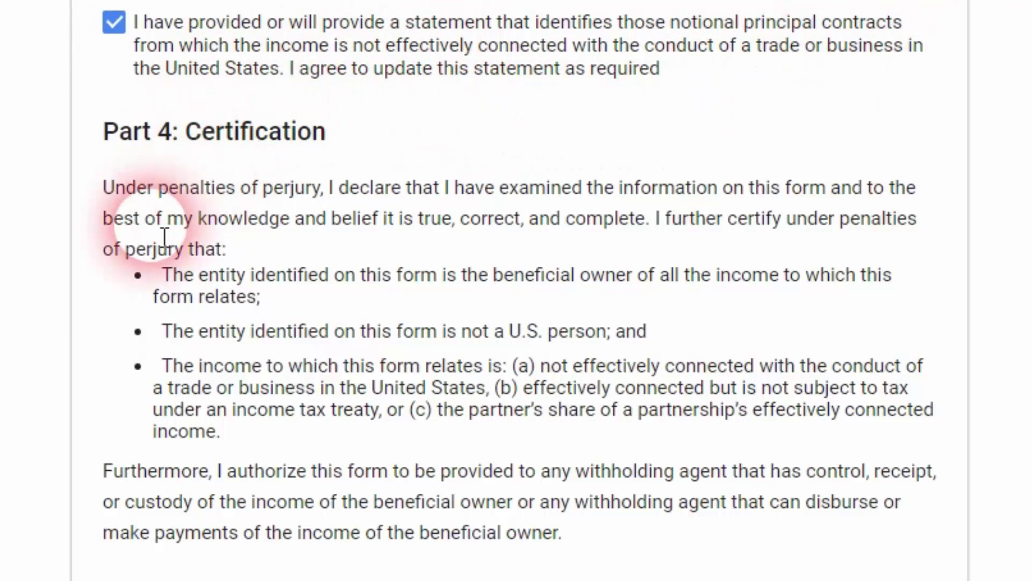
pyautogui.moveTo(357, 134); pyautogui.dragTo(103, 166)
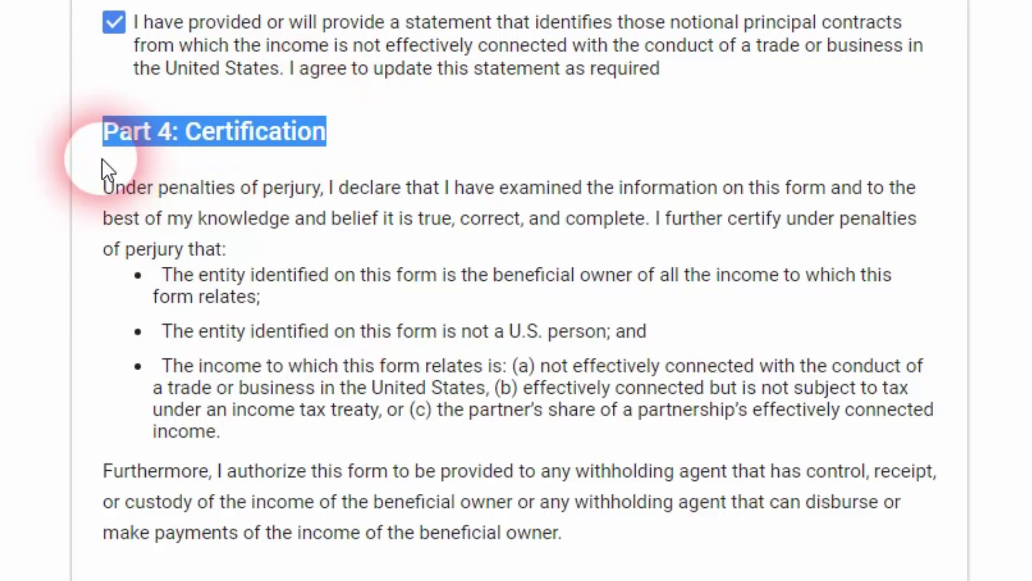
pyautogui.click(189, 220)
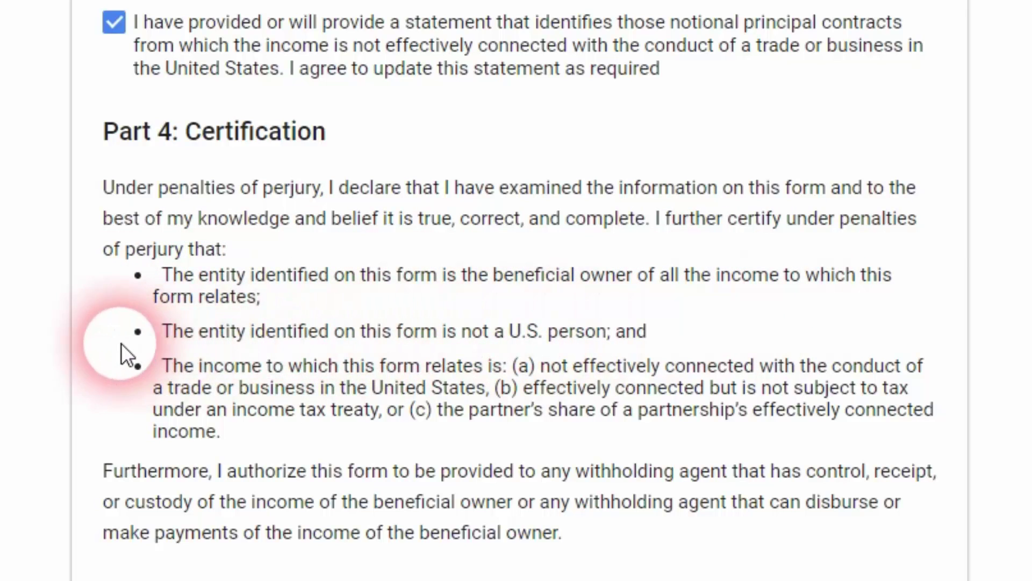
pyautogui.scroll(-5, 435, 345)
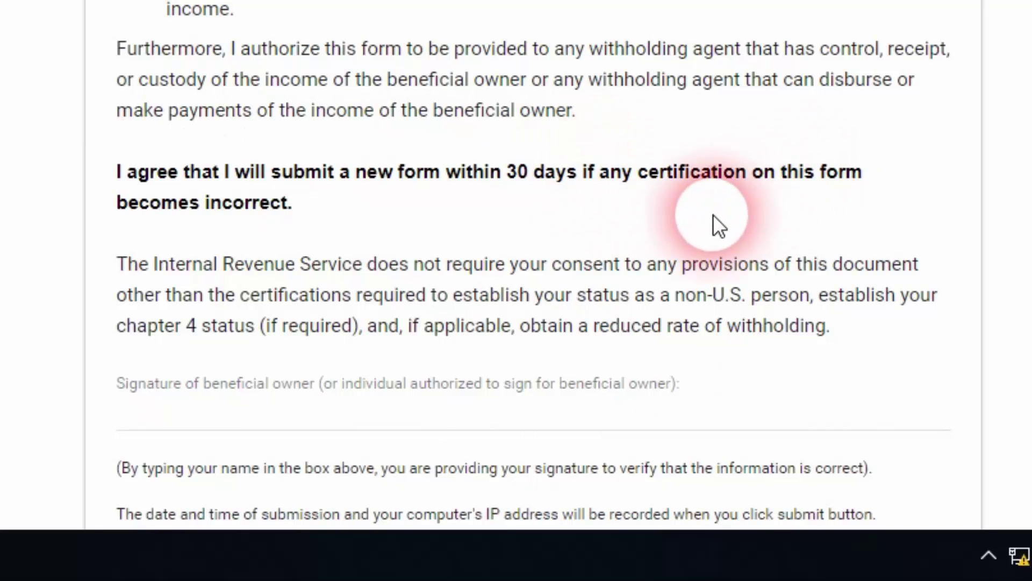
pyautogui.scroll(-6, 784, 246)
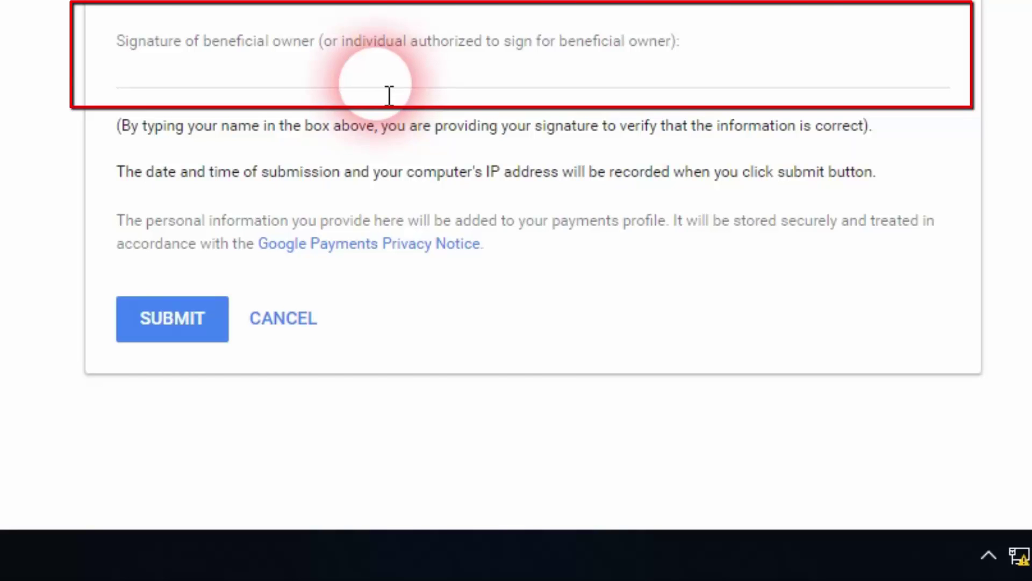
# Copy the beneficial owner's name and begin entering it in the signature field.
pyautogui.scroll(20, 21, 156)
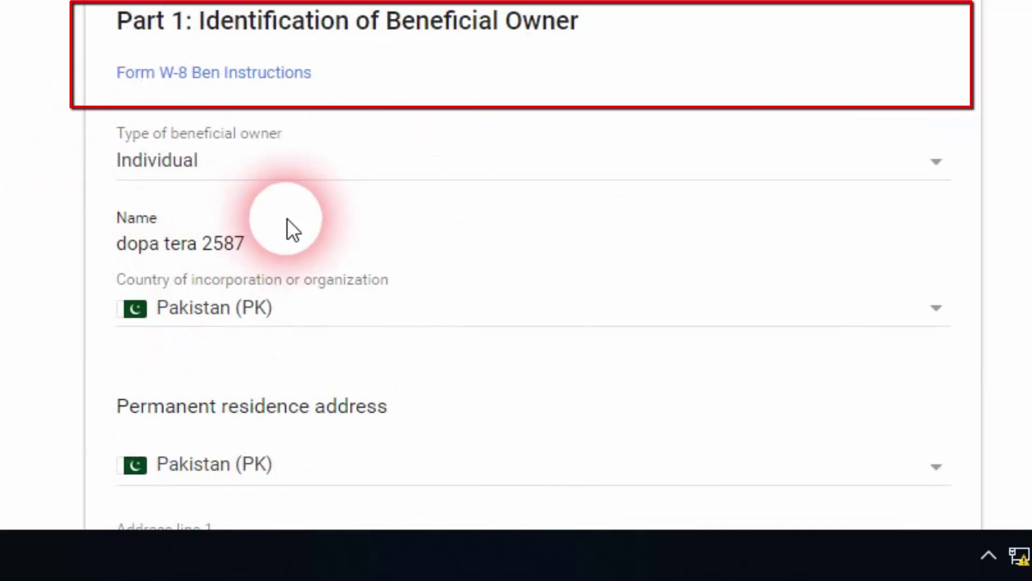
pyautogui.moveTo(258, 244); pyautogui.dragTo(87, 269)
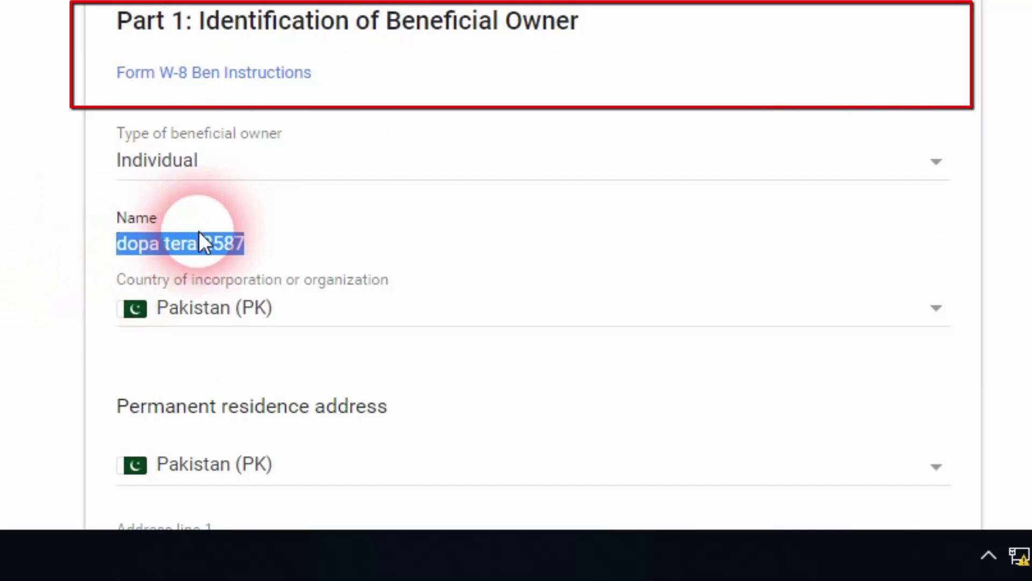
pyautogui.scroll(-20, 13, 305)
pyautogui.click(299, 54)
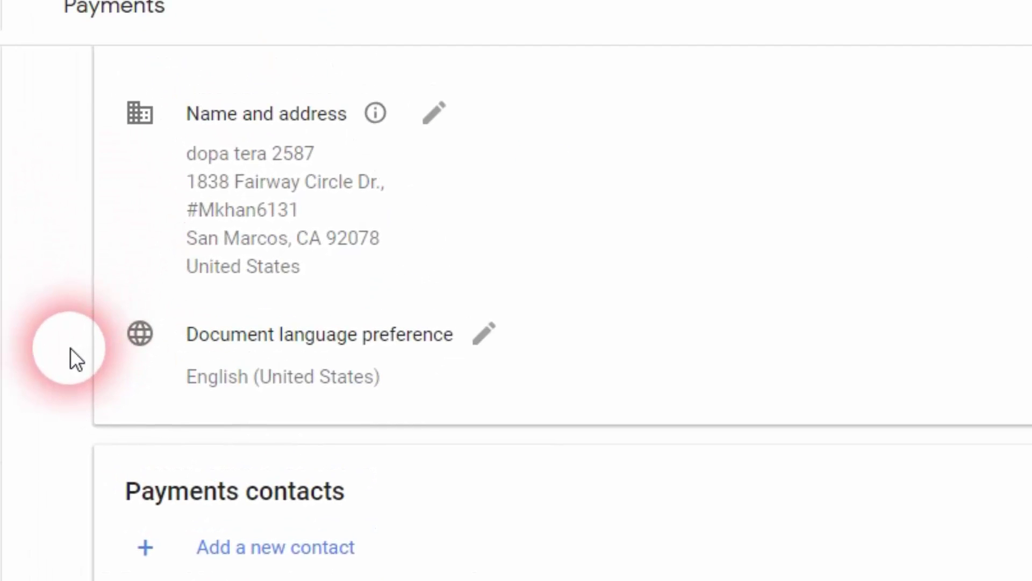
# Scroll up to United States tax info showing Form W-8 BEN submitted Mar 19, 2019.
pyautogui.scroll(5, 70, 347)
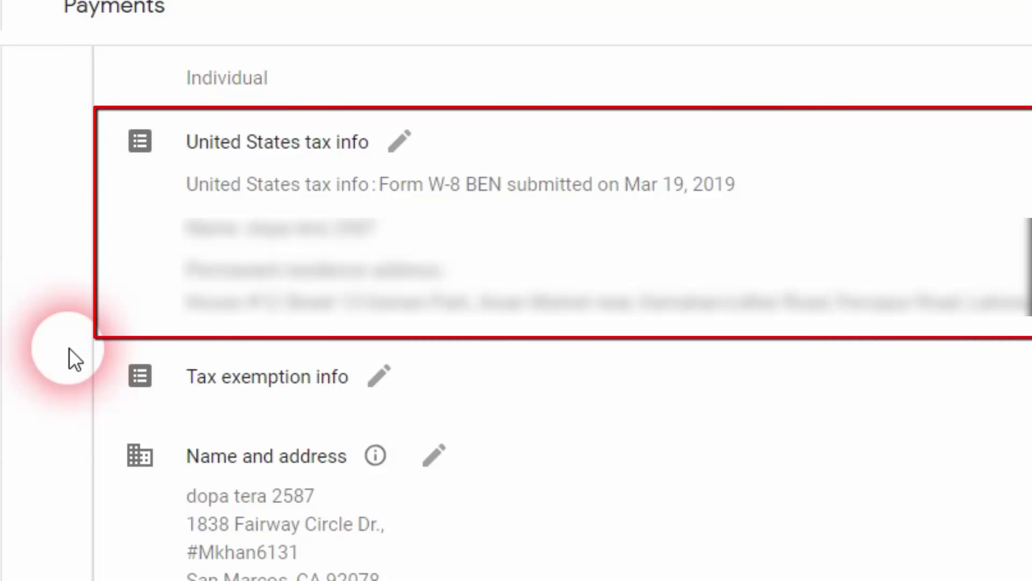